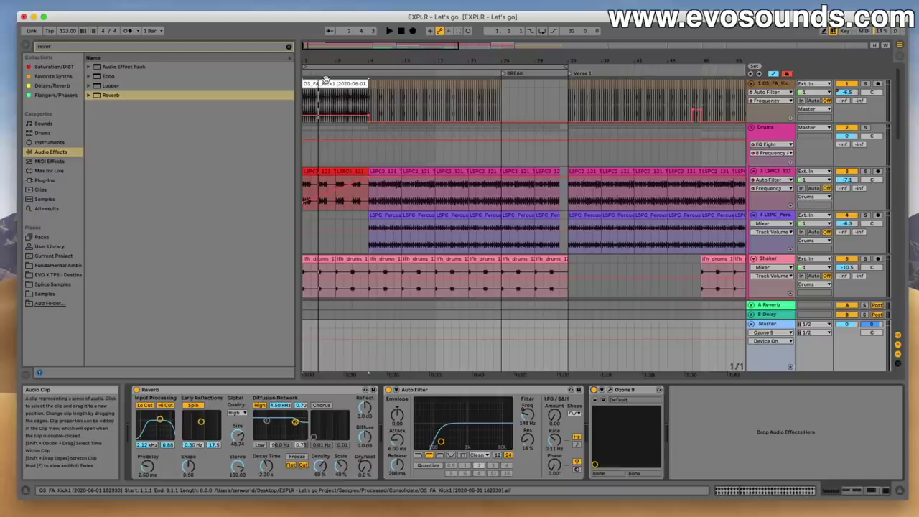
# Step: Display the Mixer Track Volume envelope of the top drum loop clip that starts at bar 9
pyautogui.scroll(-5, 385, 145)
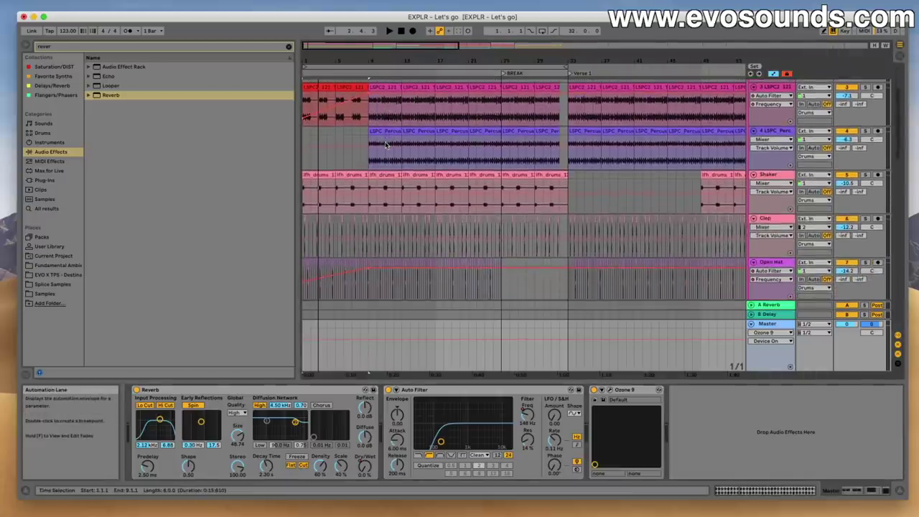
pyautogui.scroll(5, 385, 145)
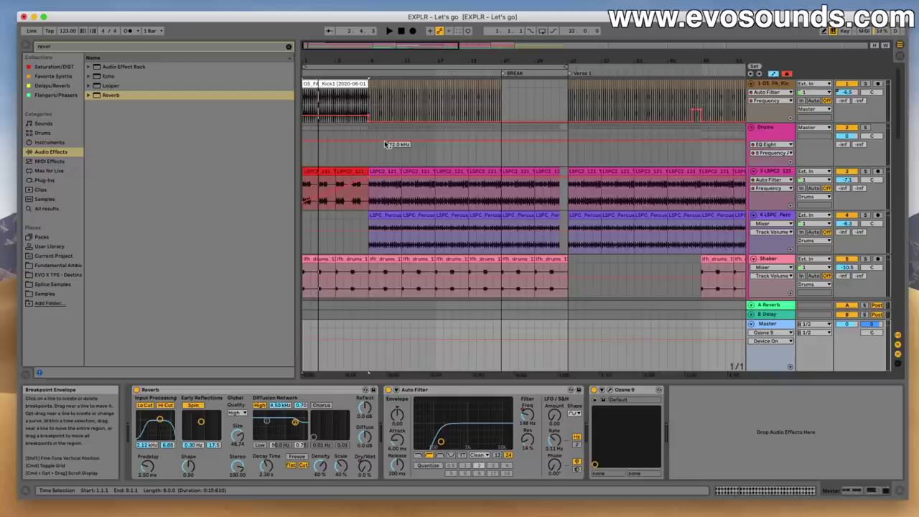
pyautogui.click(310, 171)
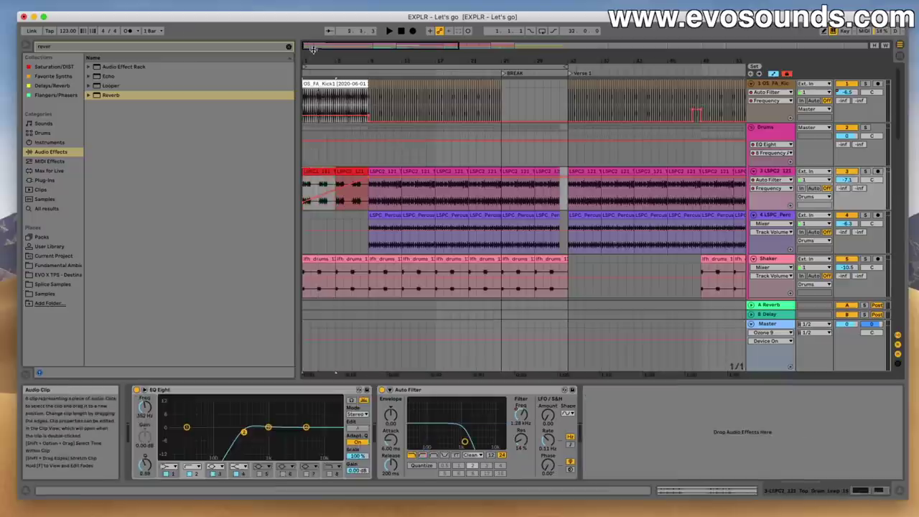
pyautogui.moveTo(313, 49); pyautogui.dragTo(314, 40)
pyautogui.scroll(-3, 369, 127)
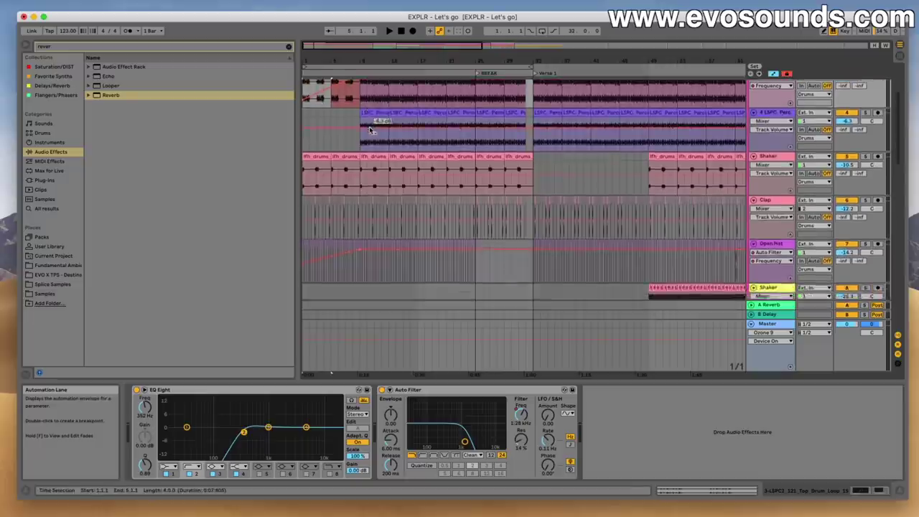
pyautogui.scroll(3, 371, 130)
pyautogui.doubleClick(371, 124)
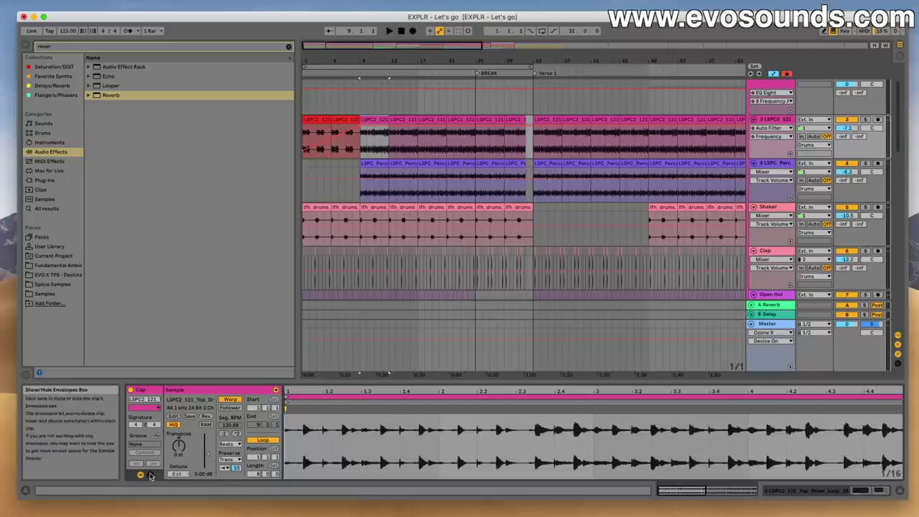
pyautogui.click(147, 475)
pyautogui.click(346, 297)
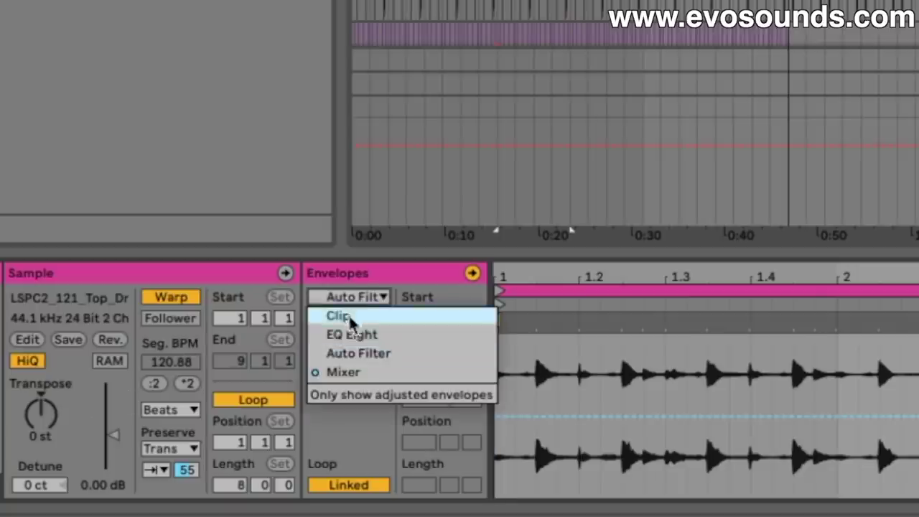
pyautogui.click(357, 372)
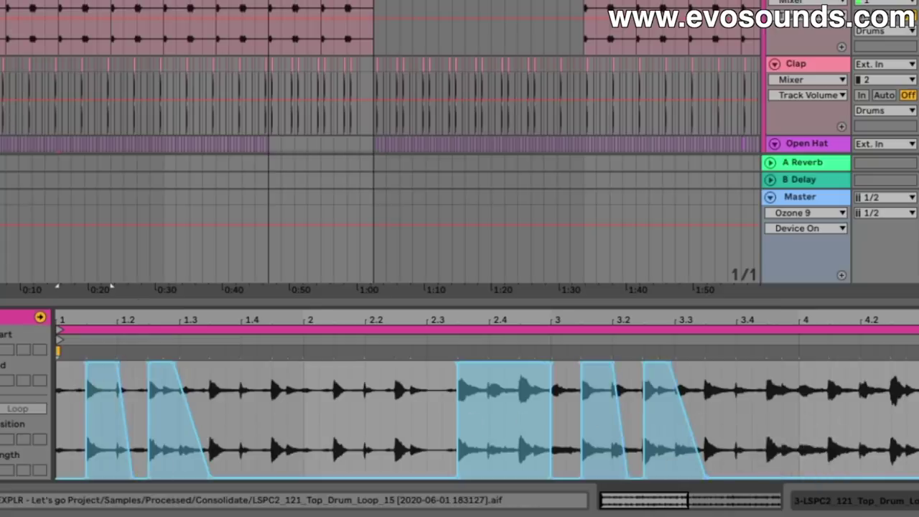
# Step: Play the intro and examine how the drum tracks develop from the chopped, filtered top loop into the section at bar 9
pyautogui.click(324, 126)
pyautogui.scroll(3, 324, 125)
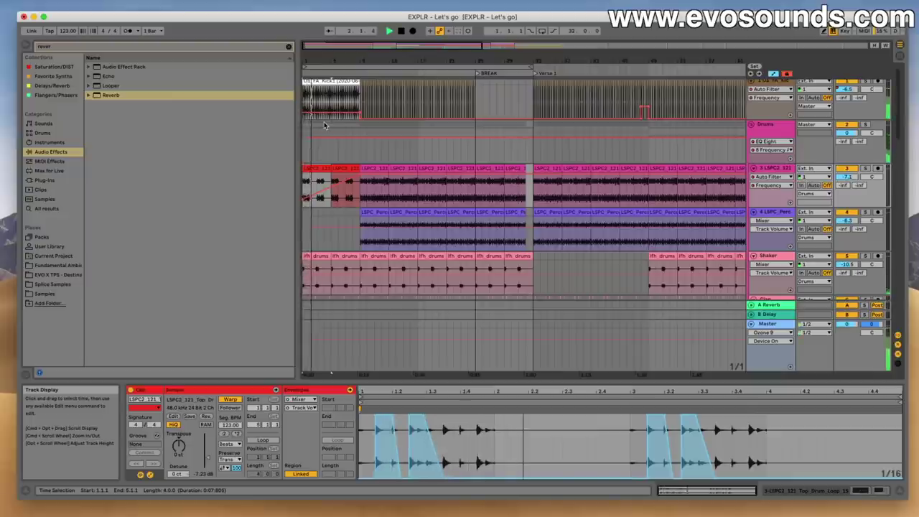
pyautogui.scroll(-3, 324, 126)
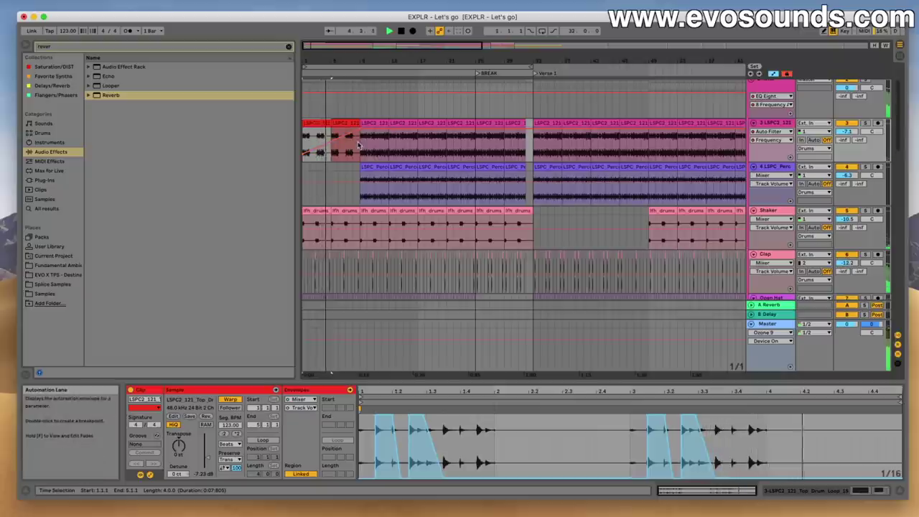
pyautogui.scroll(3, 359, 146)
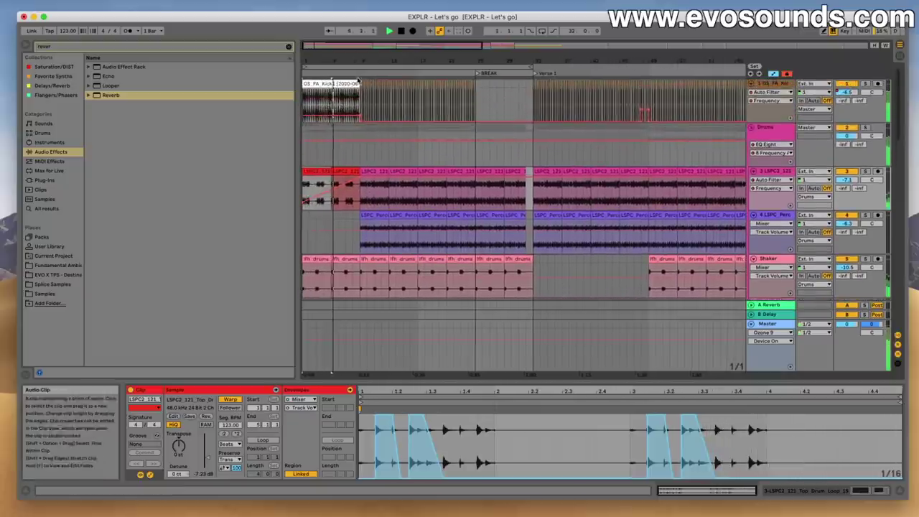
pyautogui.click(349, 71)
pyautogui.moveTo(351, 61); pyautogui.dragTo(393, 156)
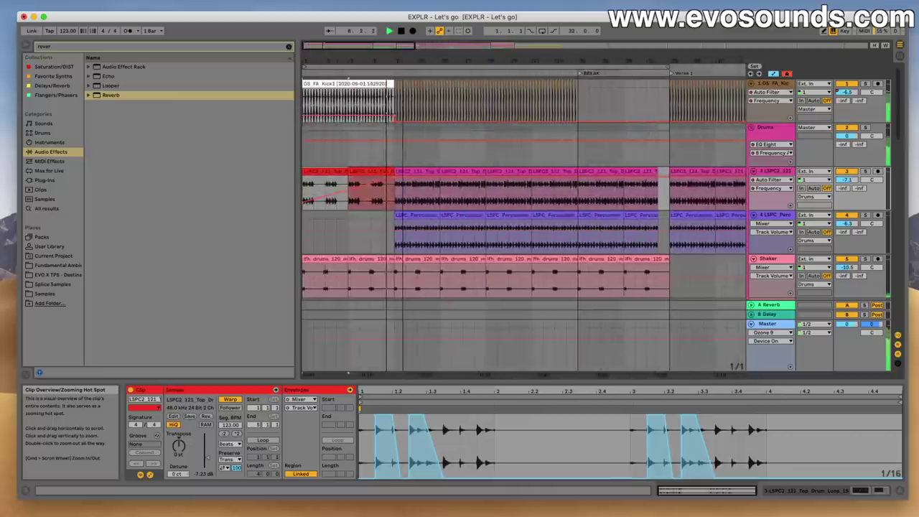
pyautogui.scroll(-2, 394, 155)
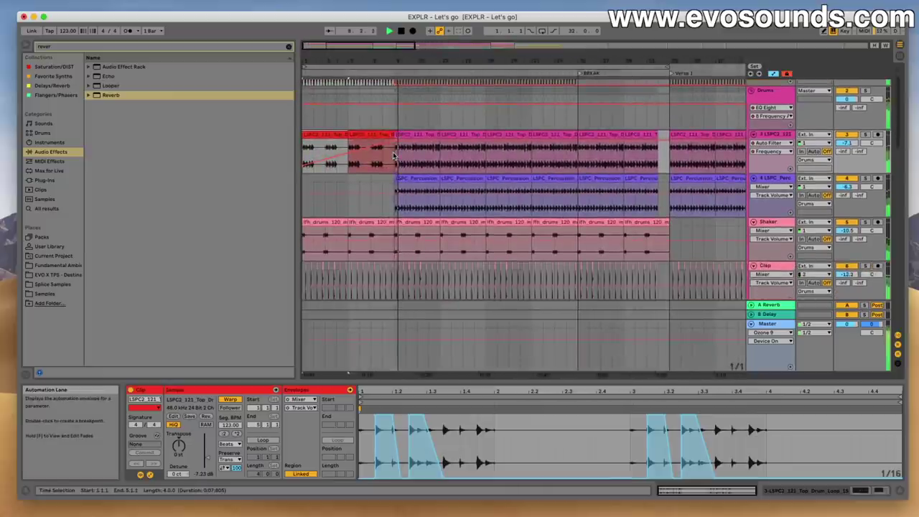
pyautogui.scroll(-2, 393, 155)
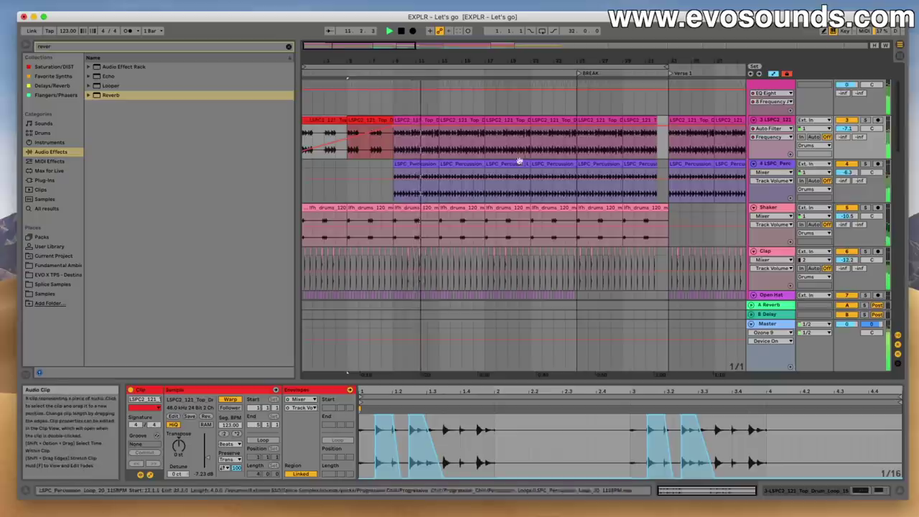
# Step: Select the empty first eight bars of the percussion loop track and compare them with the drum layers up to Verse 1
pyautogui.moveTo(393, 166); pyautogui.dragTo(311, 160)
pyautogui.moveTo(349, 49); pyautogui.dragTo(371, 46)
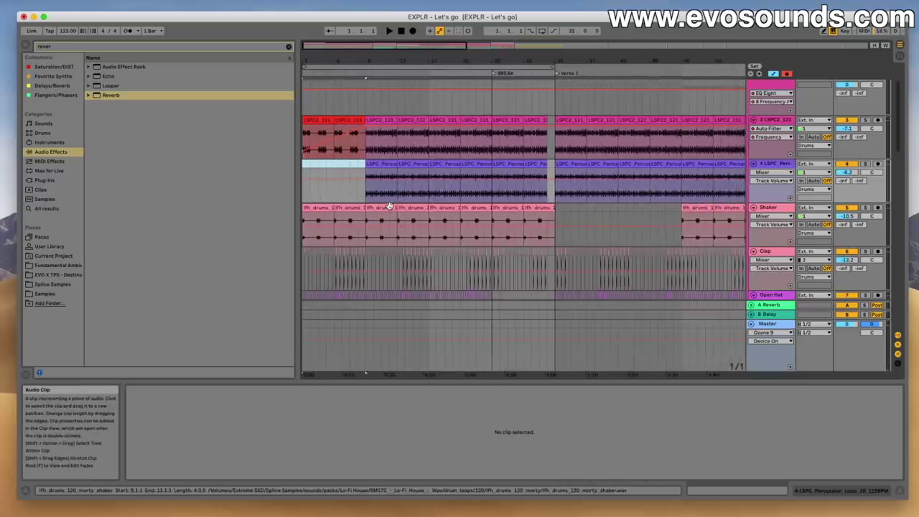
pyautogui.hscroll(5, 388, 206)
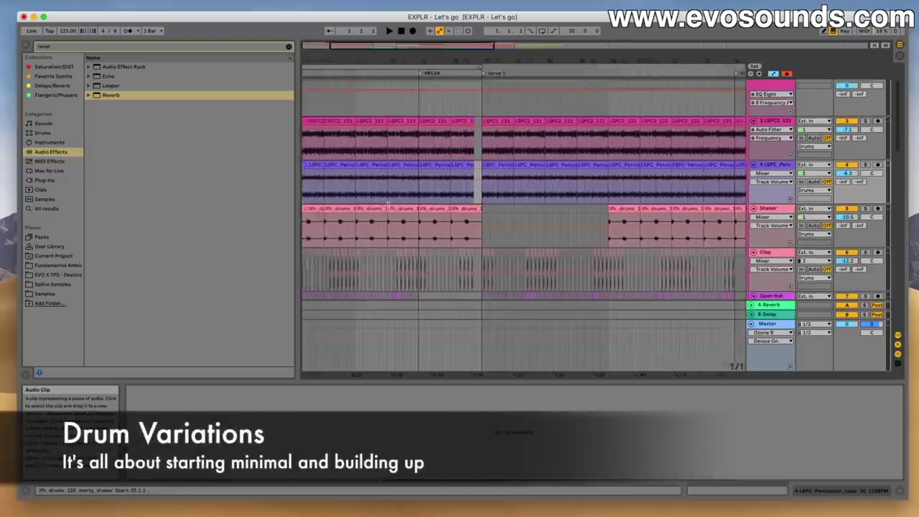
pyautogui.hscroll(-5, 388, 206)
pyautogui.scroll(3, 389, 206)
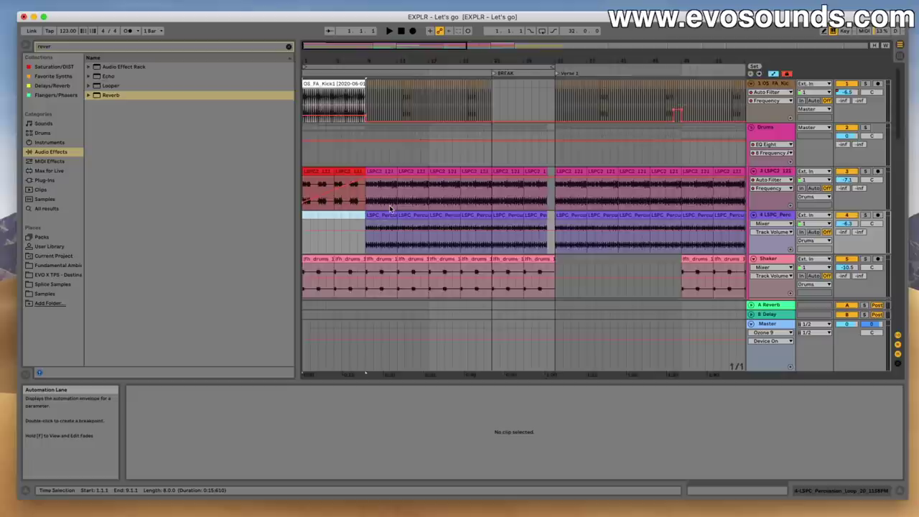
pyautogui.hscroll(4, 390, 208)
pyautogui.scroll(-2, 389, 208)
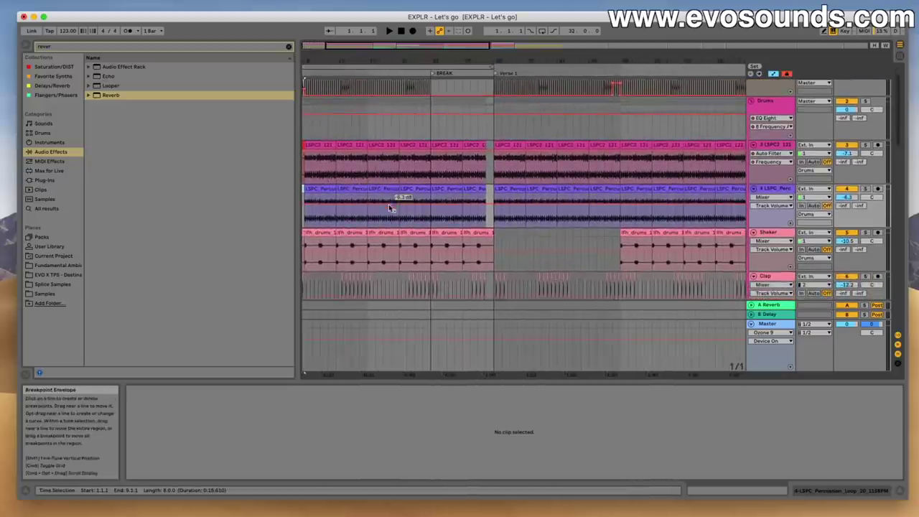
# Step: Play the arrangement from bar 31 and review which drum tracks drop out or enter between the BREAK and Verse 1
pyautogui.click(477, 179)
pyautogui.scroll(-6, 478, 180)
pyautogui.scroll(4, 478, 181)
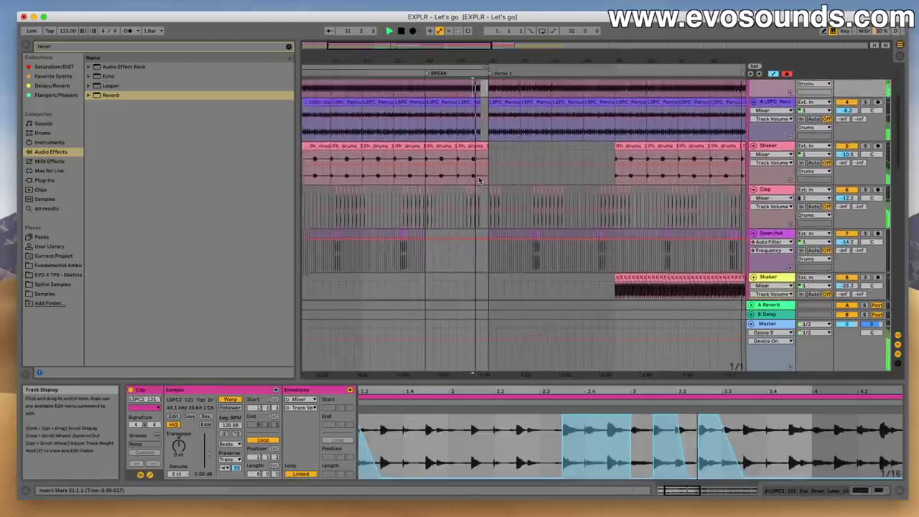
pyautogui.hscroll(3, 478, 178)
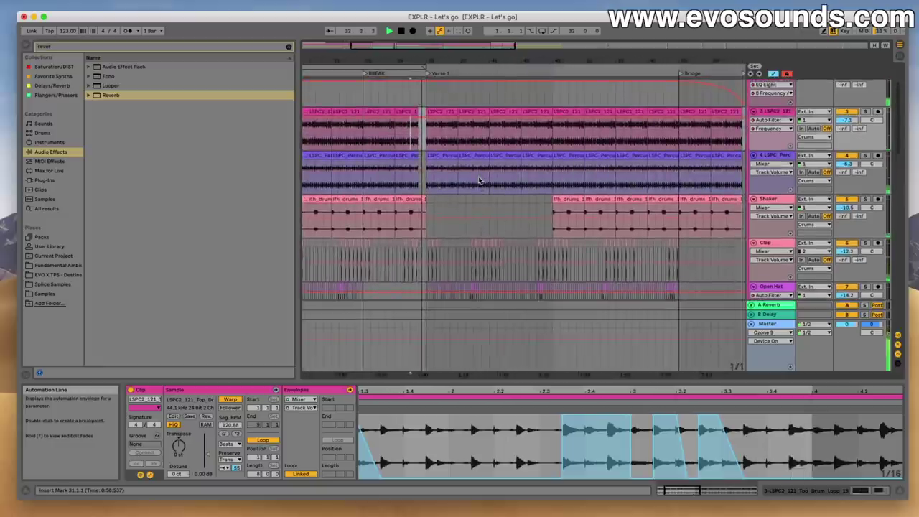
pyautogui.scroll(-4, 467, 183)
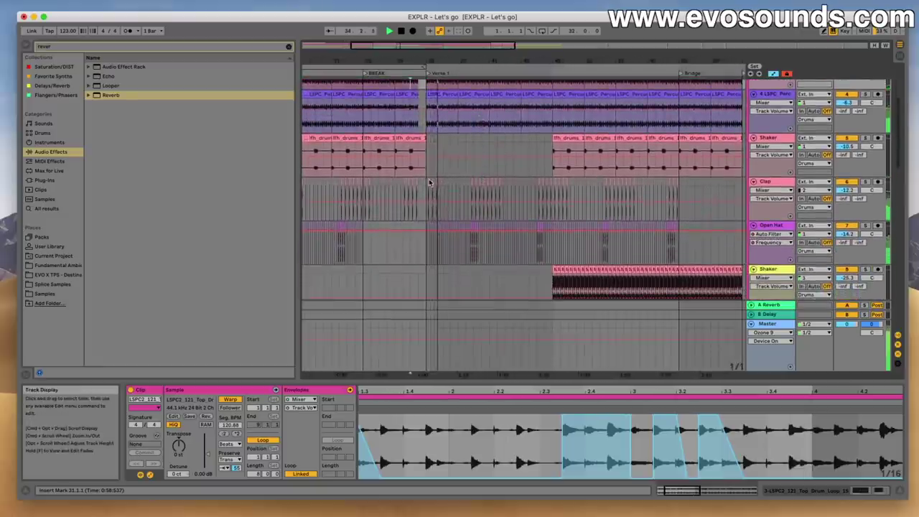
pyautogui.scroll(6, 429, 183)
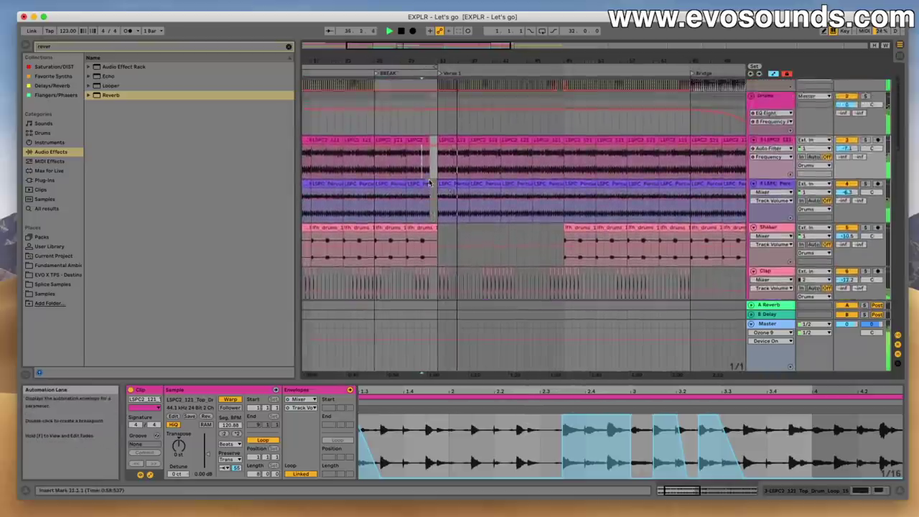
pyautogui.scroll(2, 429, 183)
pyautogui.scroll(-3, 429, 182)
pyautogui.hscroll(2, 429, 182)
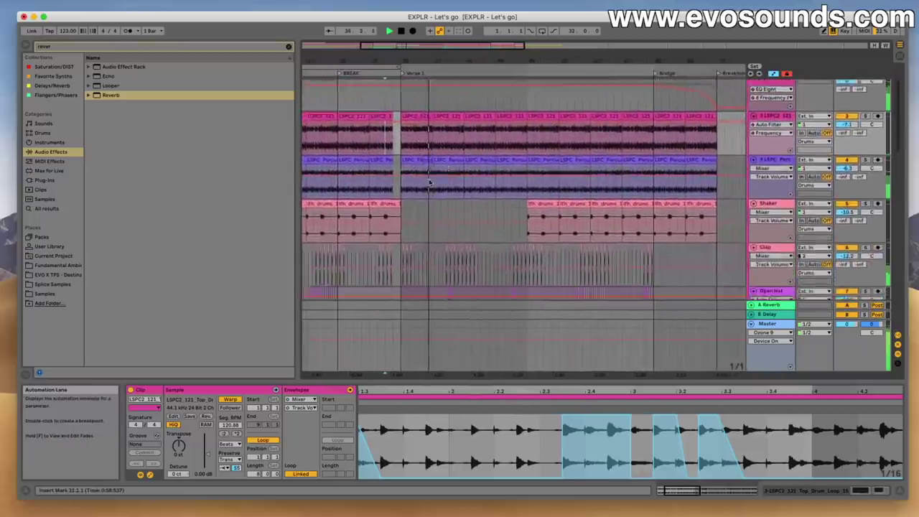
pyautogui.scroll(-1, 429, 183)
pyautogui.hscroll(3, 450, 184)
pyautogui.scroll(-1, 477, 184)
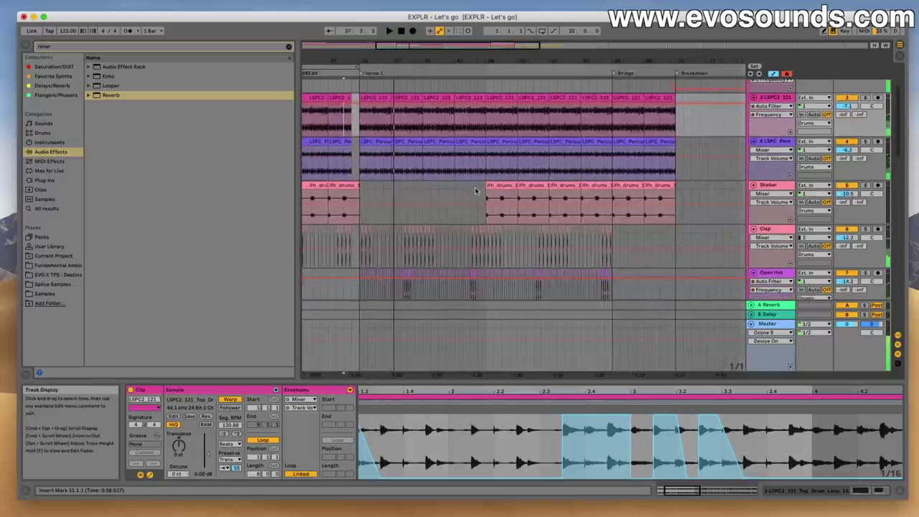
# Step: Play from bar 47 and examine the two Shaker tracks entering in the second half of Verse 1
pyautogui.click(476, 190)
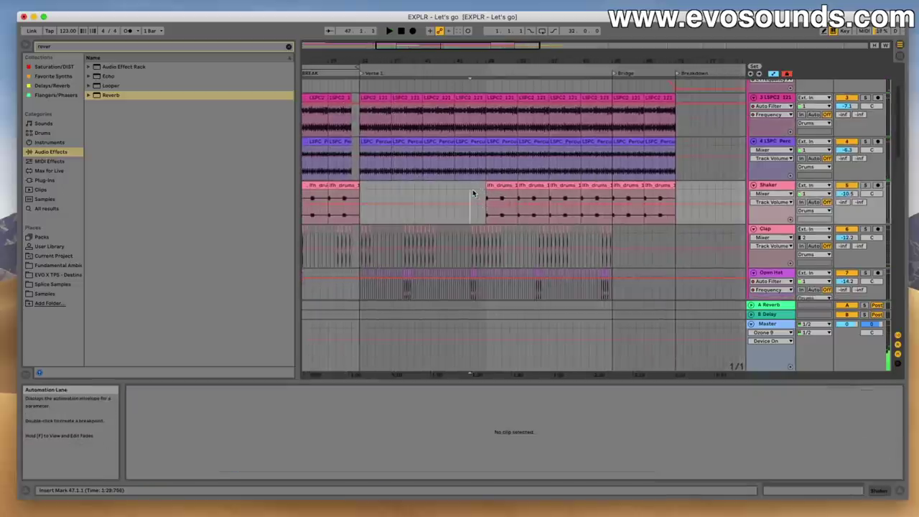
pyautogui.scroll(-2, 474, 192)
pyautogui.hscroll(5, 474, 193)
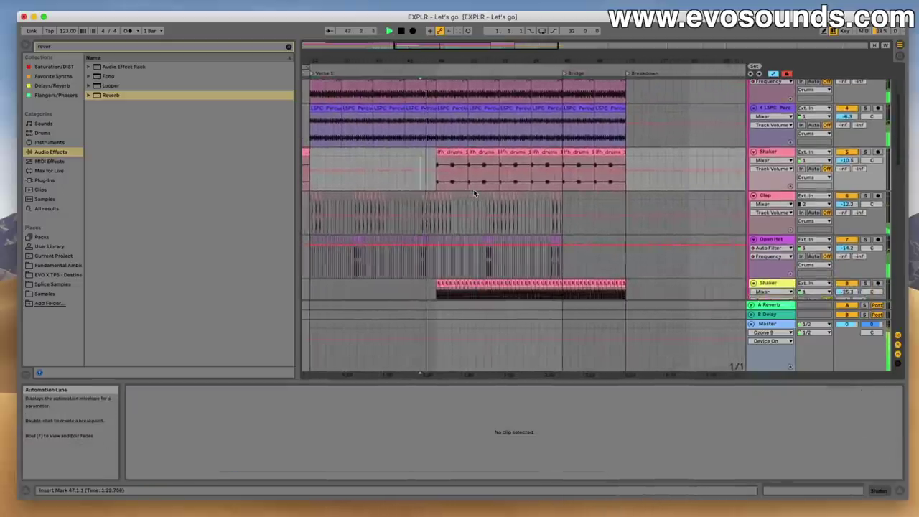
pyautogui.scroll(-2, 453, 173)
pyautogui.hscroll(1, 452, 172)
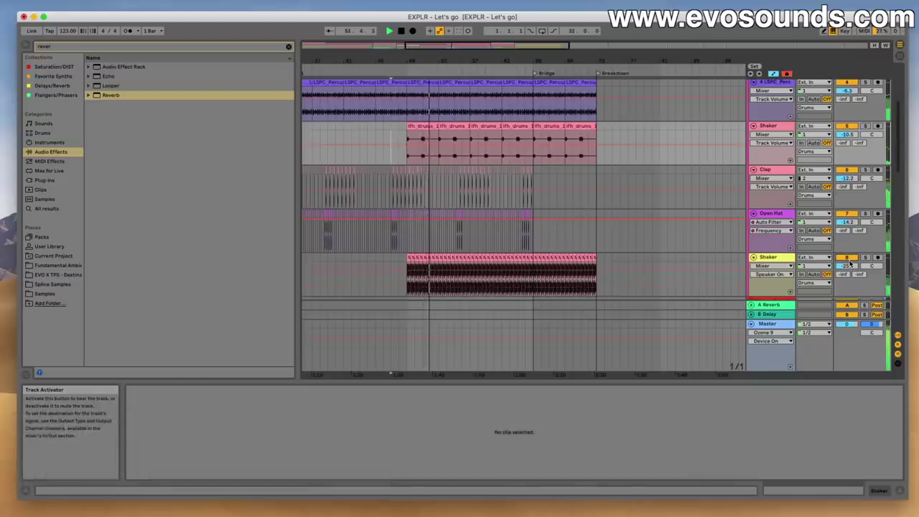
# Step: Audition the yellow Shaker track soloed from bar 49, and play the full drums from bar 48 while reviewing the tracks
pyautogui.click(401, 268)
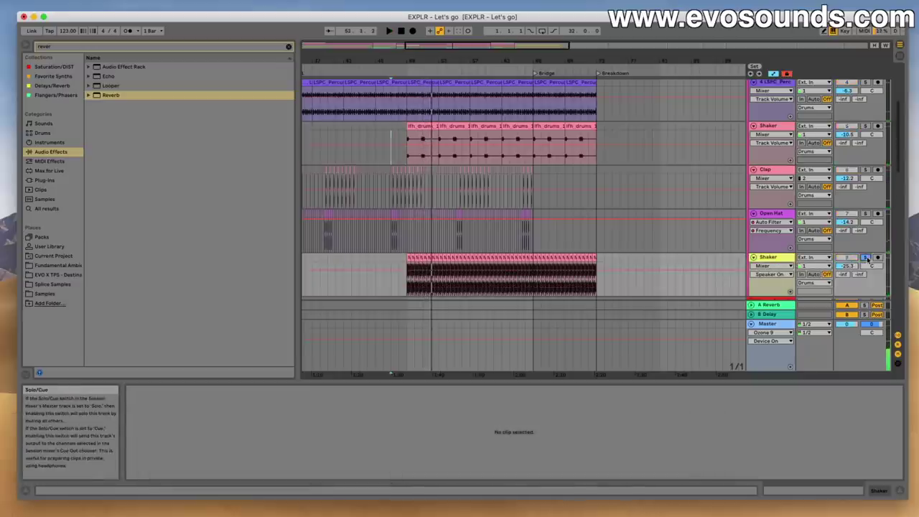
pyautogui.click(406, 264)
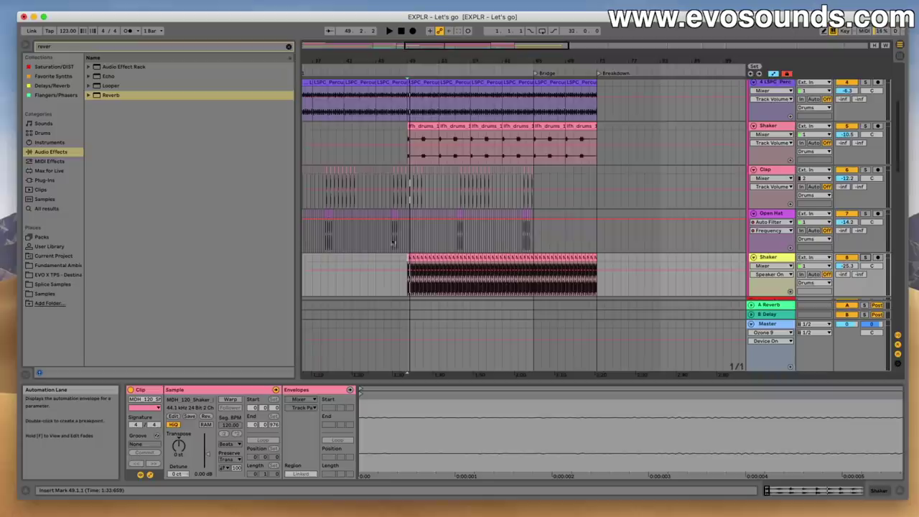
pyautogui.click(394, 248)
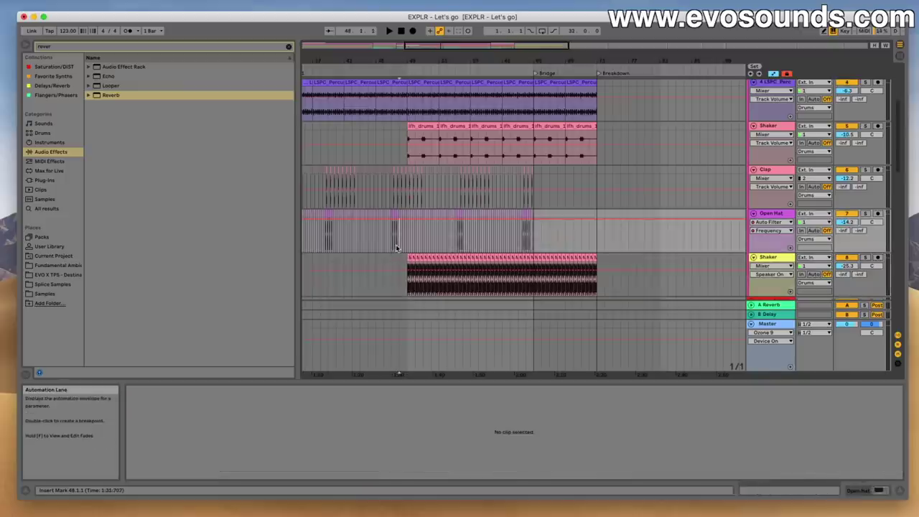
pyautogui.scroll(-2, 396, 248)
pyautogui.press('space')
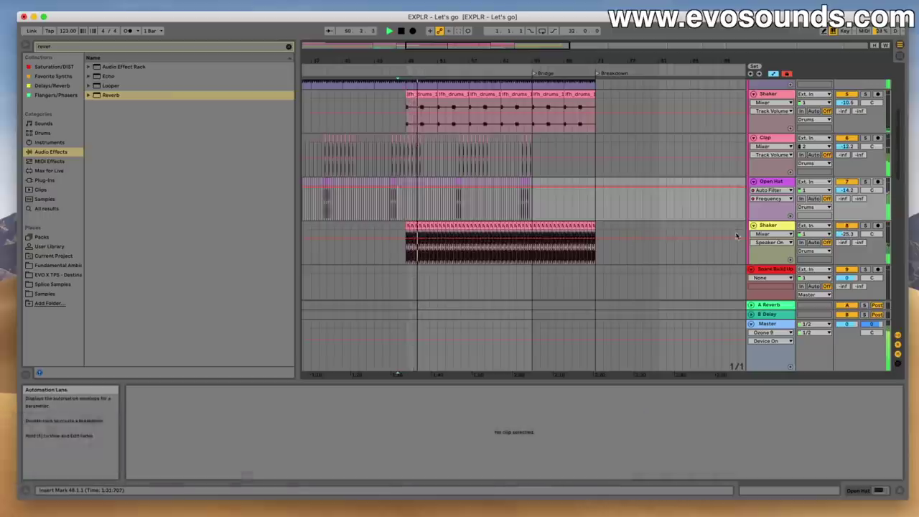
pyautogui.scroll(2, 542, 202)
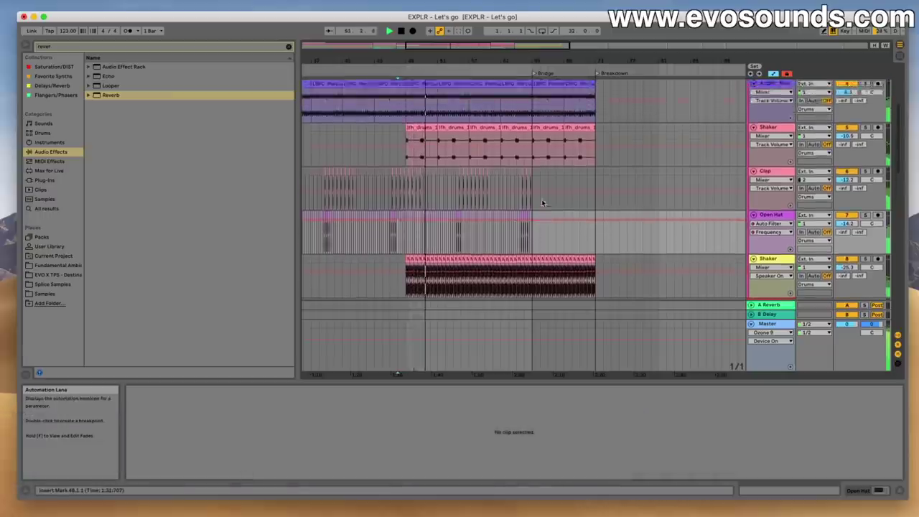
pyautogui.scroll(6, 542, 203)
pyautogui.scroll(-12, 542, 201)
pyautogui.scroll(-1, 541, 199)
pyautogui.scroll(4, 542, 199)
pyautogui.scroll(5, 543, 202)
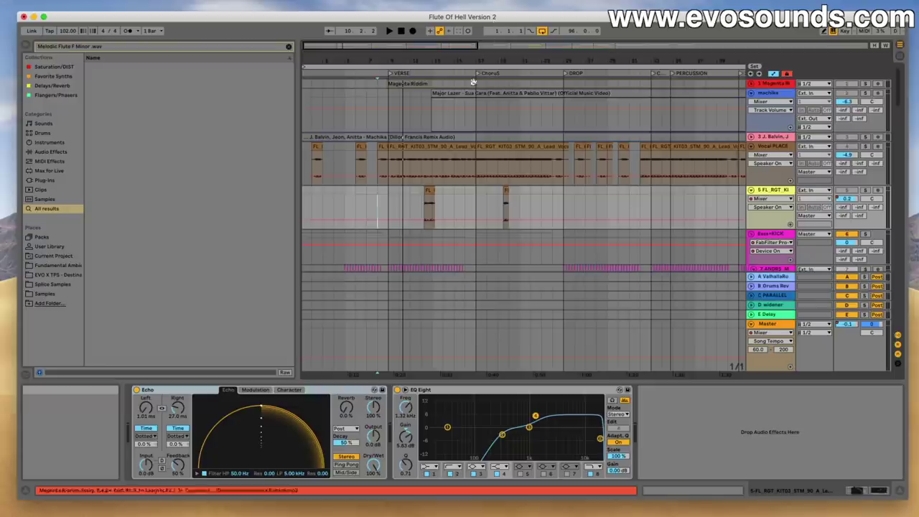
# Step: Review the tracks of the Flute Of Hell Version 2 set down to the full Flute Of Hell audio track at the end
pyautogui.scroll(-10, 495, 91)
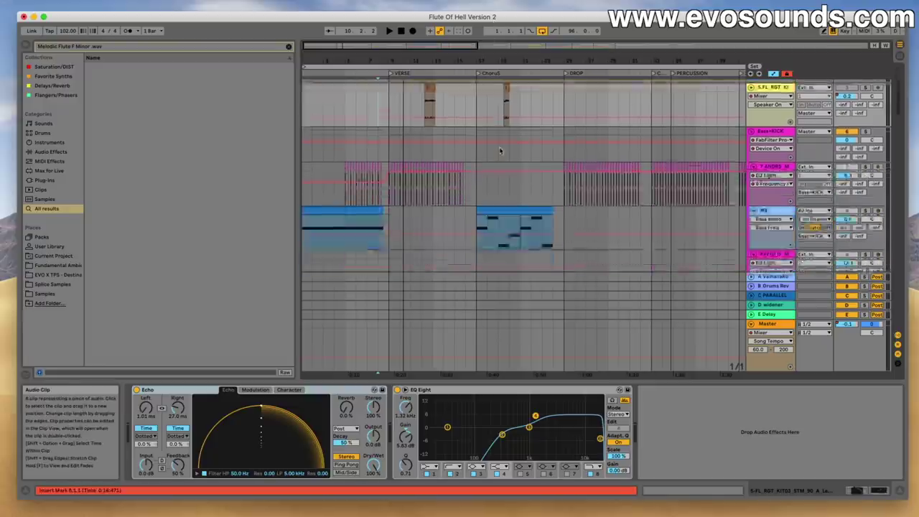
pyautogui.scroll(-10, 501, 151)
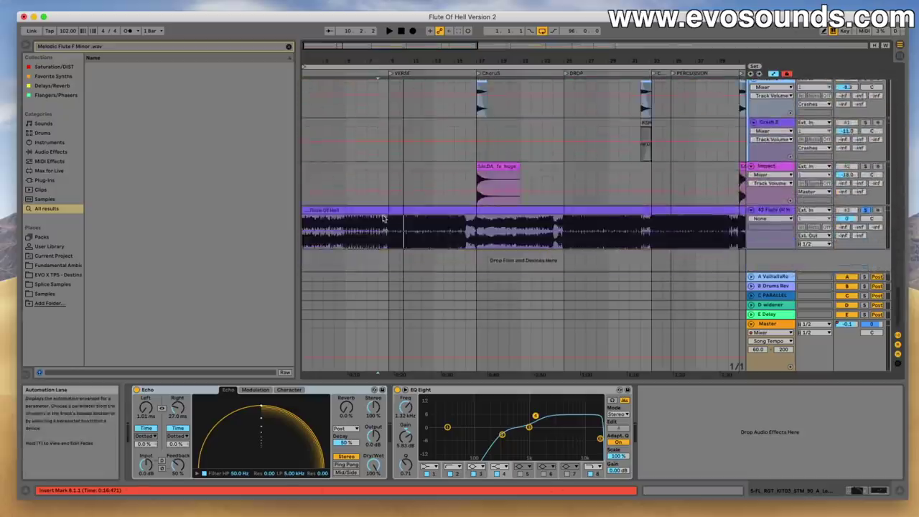
pyautogui.hscroll(2, 385, 214)
pyautogui.hscroll(-2, 385, 213)
pyautogui.hscroll(3, 385, 213)
pyautogui.hscroll(-3, 431, 223)
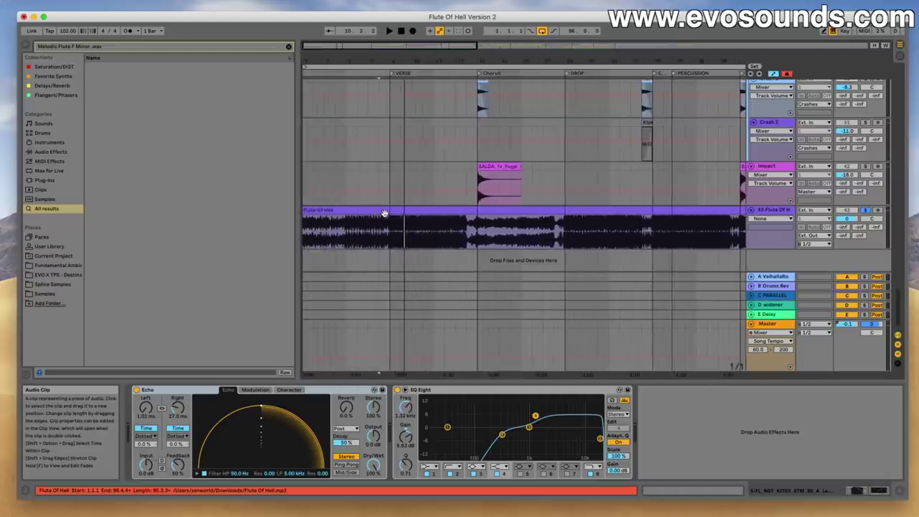
# Step: Set the playback start at bar 17 and review which vocal, kick, bass and drum tracks play in the Chorus
pyautogui.click(479, 233)
pyautogui.scroll(15, 483, 180)
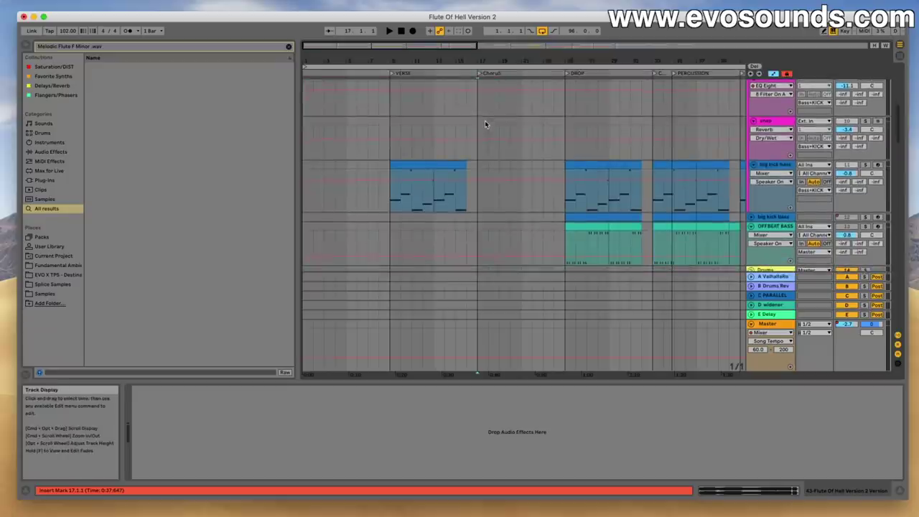
pyautogui.scroll(-10, 484, 124)
pyautogui.scroll(3, 485, 123)
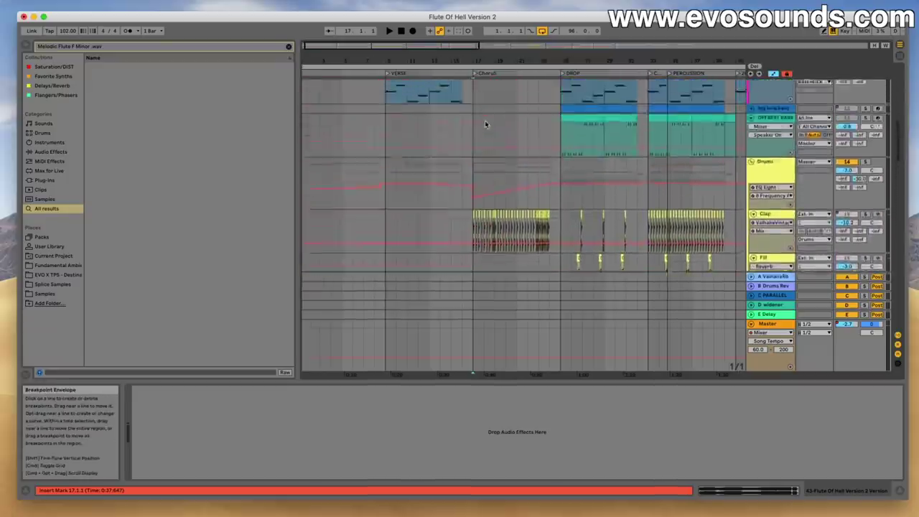
pyautogui.scroll(15, 485, 123)
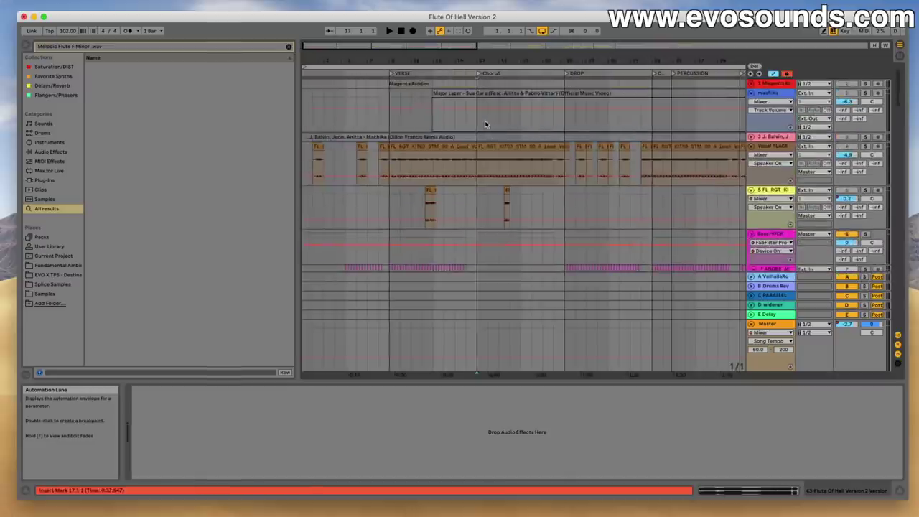
pyautogui.scroll(-5, 485, 124)
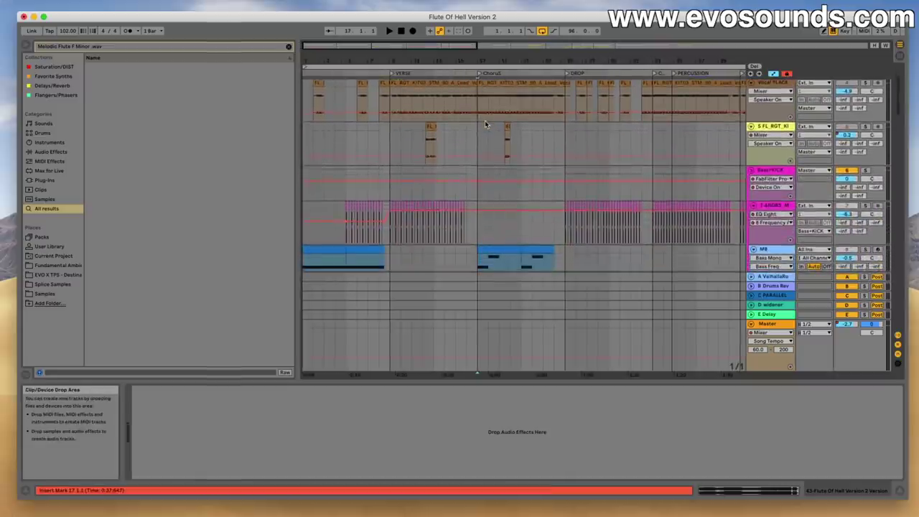
pyautogui.scroll(-6, 506, 153)
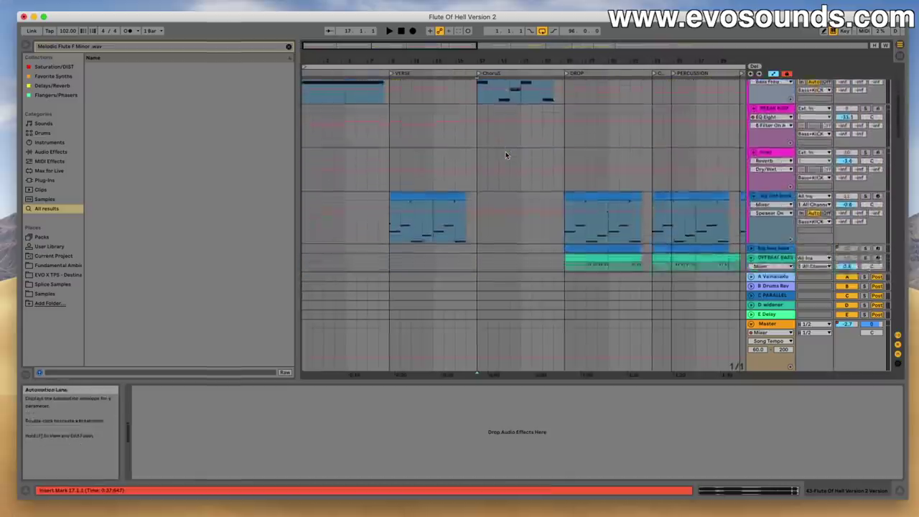
pyautogui.scroll(-4, 506, 154)
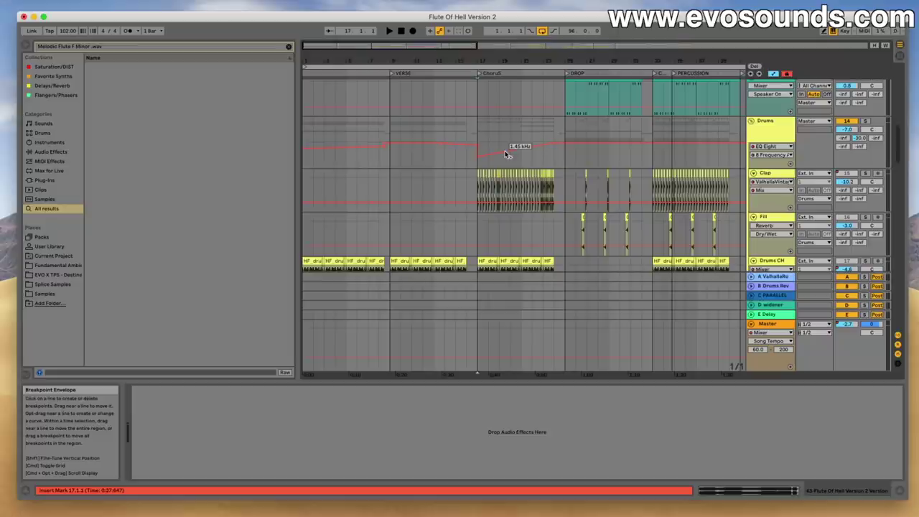
# Step: Locate the flute track, select its Chorus clip at bar 17 and show the track's device chain
pyautogui.scroll(-15, 507, 155)
pyautogui.scroll(-15, 506, 154)
pyautogui.scroll(-5, 506, 154)
pyautogui.click(503, 188)
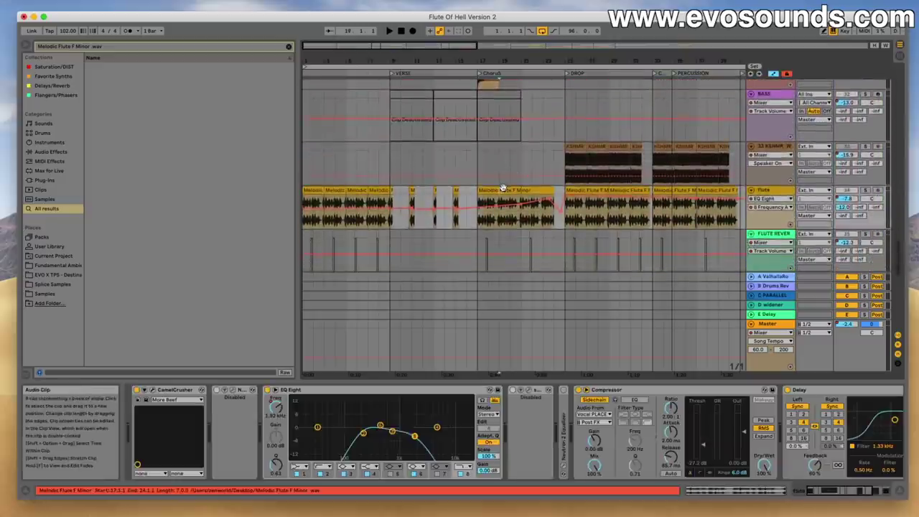
pyautogui.click(778, 189)
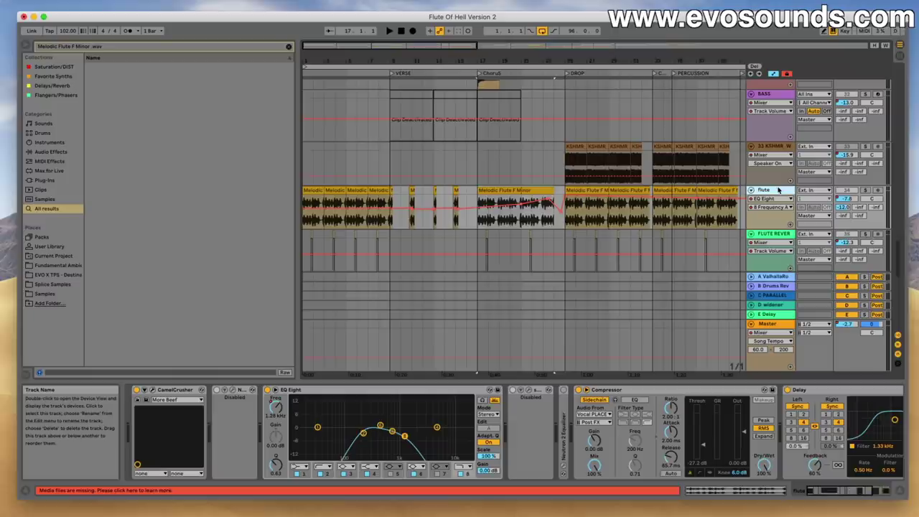
# Step: Play from bar 17 and route the output of the Flute Of Hell audio track to Master
pyautogui.scroll(-10, 459, 140)
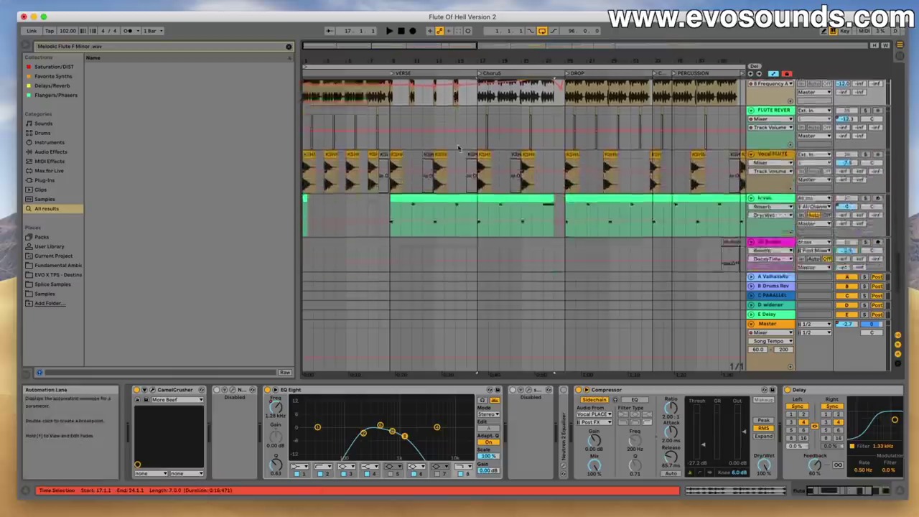
pyautogui.click(478, 151)
pyautogui.press('space')
pyautogui.scroll(-5, 523, 155)
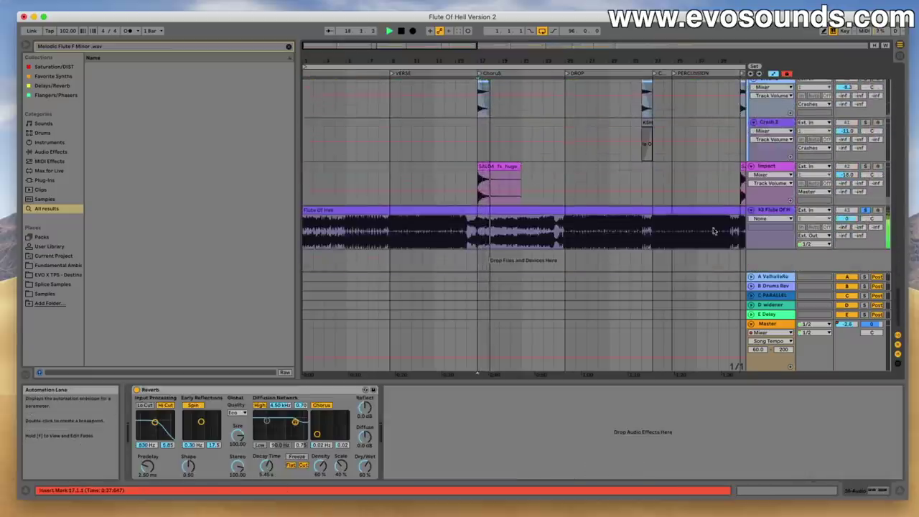
pyautogui.click(816, 235)
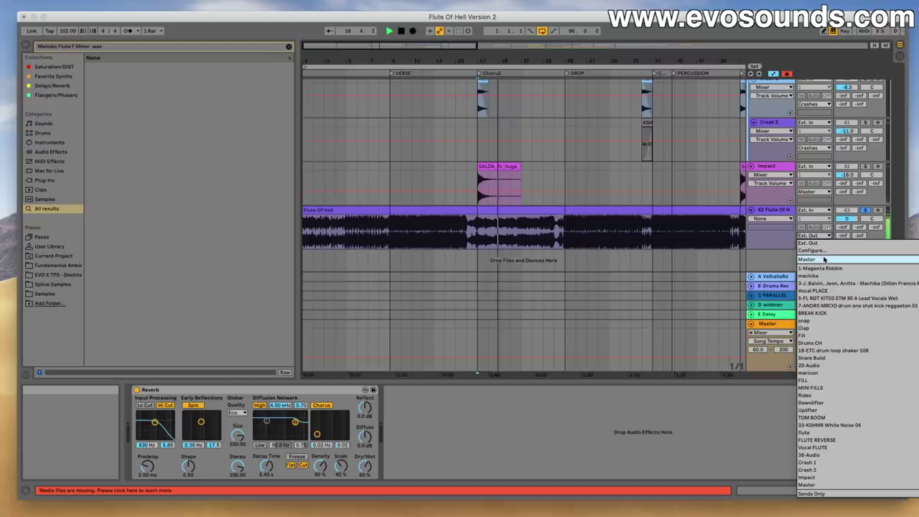
pyautogui.click(824, 260)
# Step: Delete every device on the Master track except Endless Smile and Voxengo SPAN
pyautogui.click(766, 323)
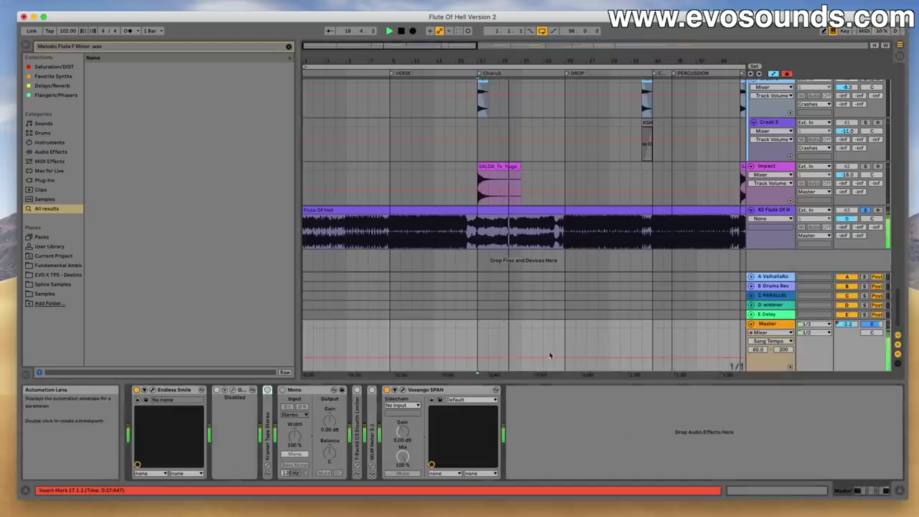
pyautogui.press('Delete')
pyautogui.click(266, 392)
pyautogui.press('Delete')
pyautogui.click(216, 423)
pyautogui.press('Delete')
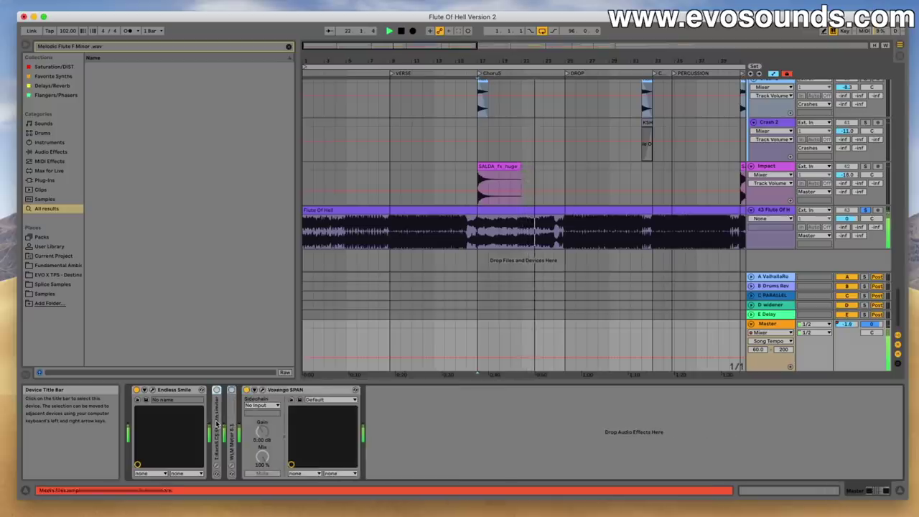
pyautogui.click(216, 424)
pyautogui.press('Delete')
pyautogui.press('Delete')
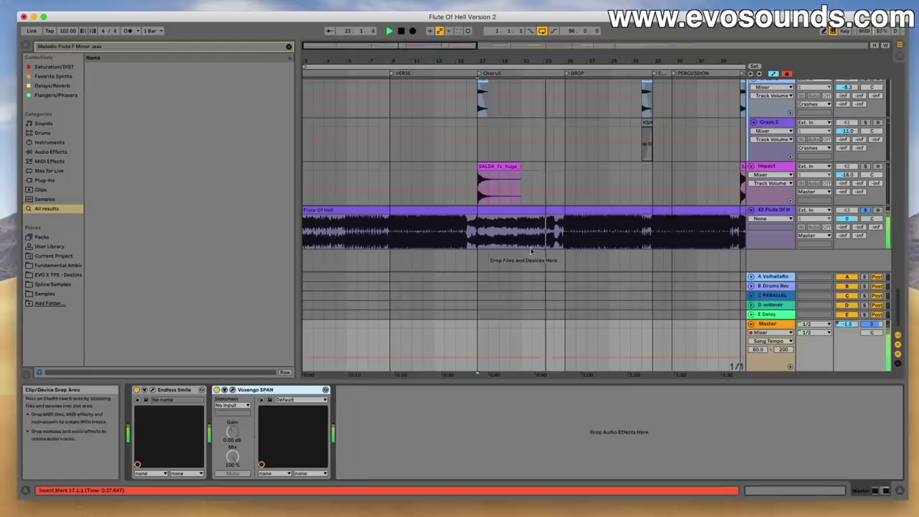
# Step: Review the tracks entering at the DROP during playback and show the flute track's devices
pyautogui.scroll(10, 621, 199)
pyautogui.scroll(-8, 622, 200)
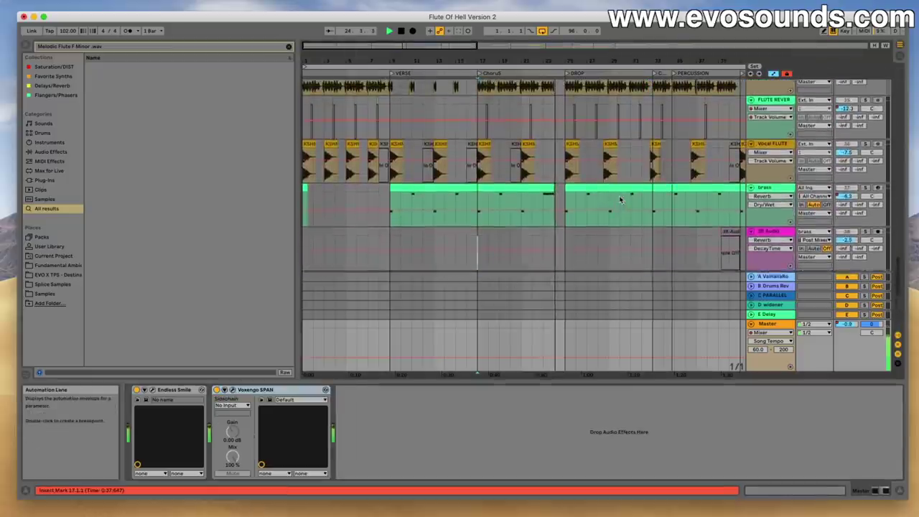
pyautogui.scroll(10, 621, 199)
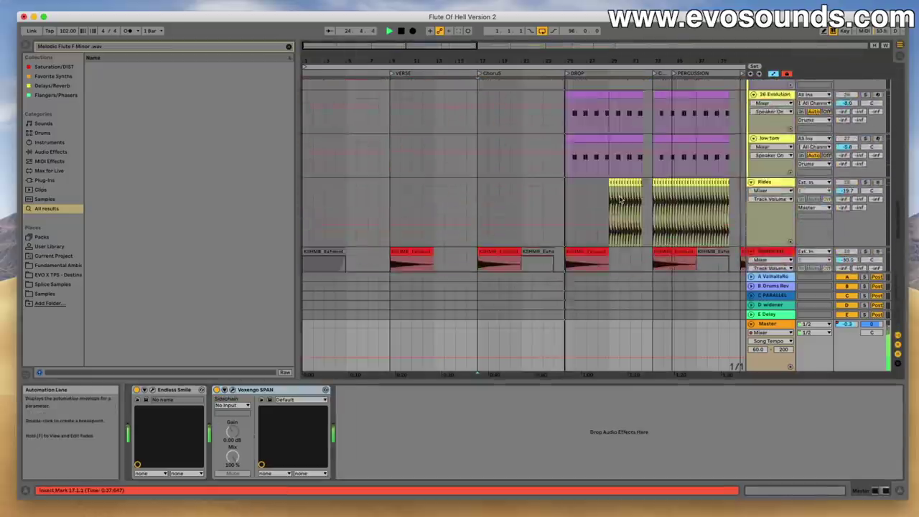
pyautogui.click(544, 182)
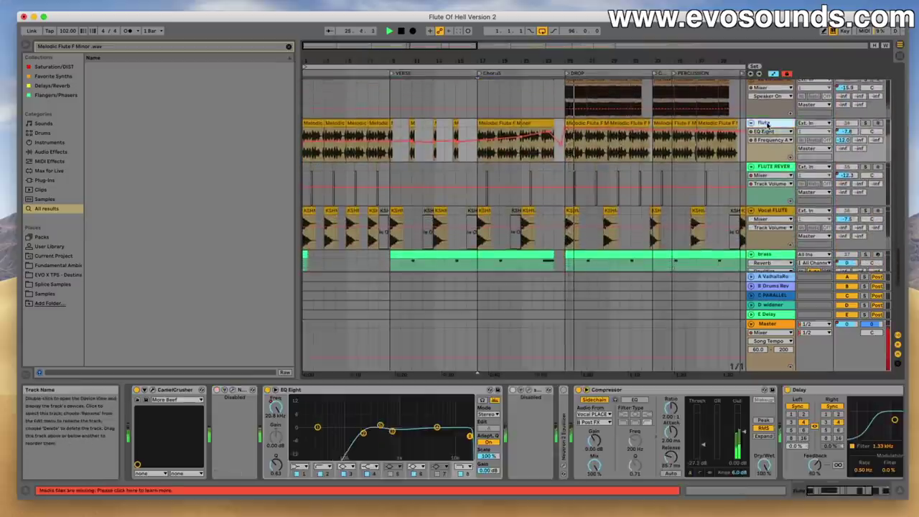
pyautogui.scroll(2, 543, 182)
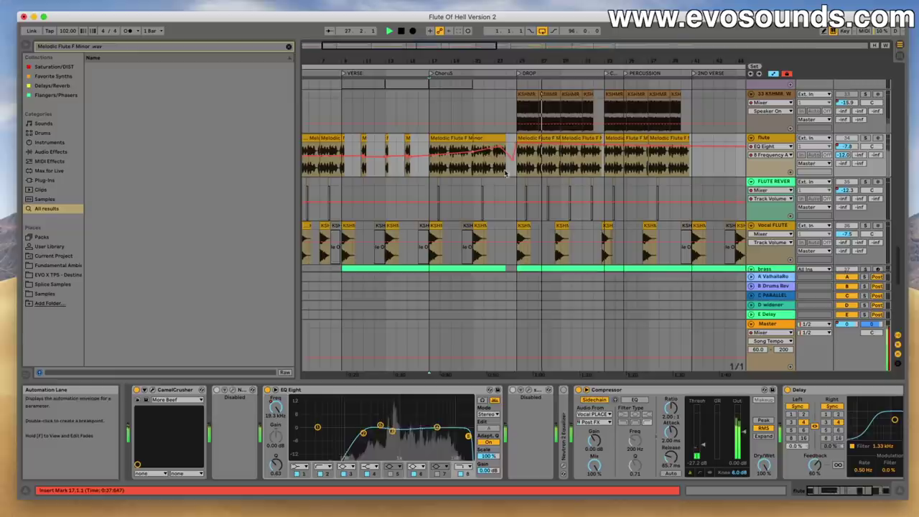
# Step: Play the flute's Chorus clip from bar 17 and examine its EQ Eight frequency automation
pyautogui.click(472, 138)
pyautogui.click(472, 139)
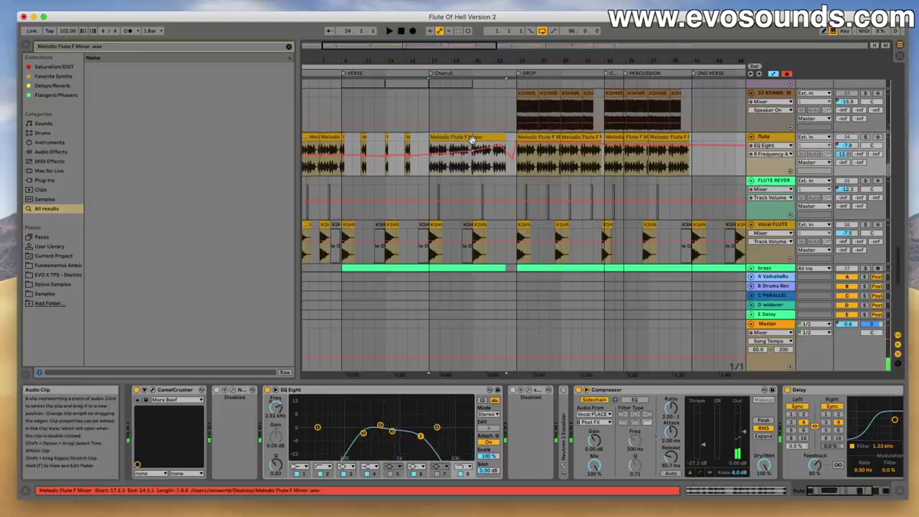
pyautogui.click(779, 137)
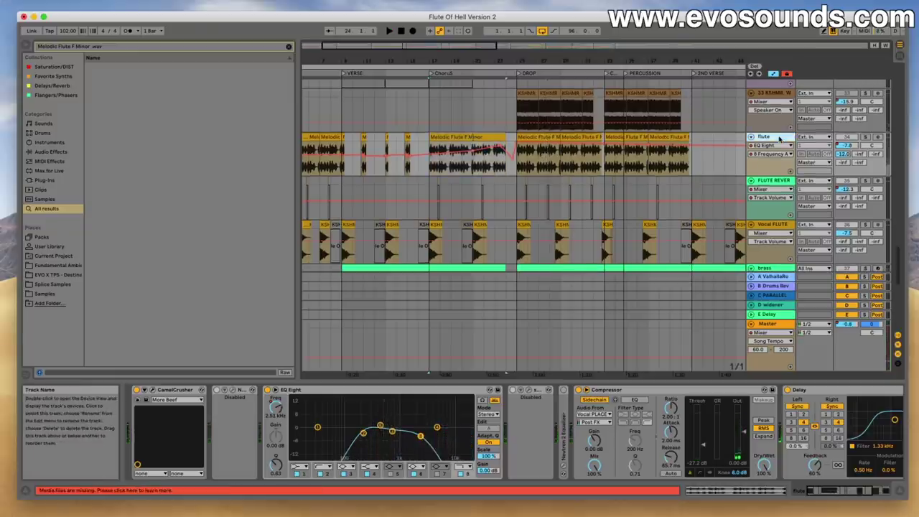
pyautogui.click(276, 407)
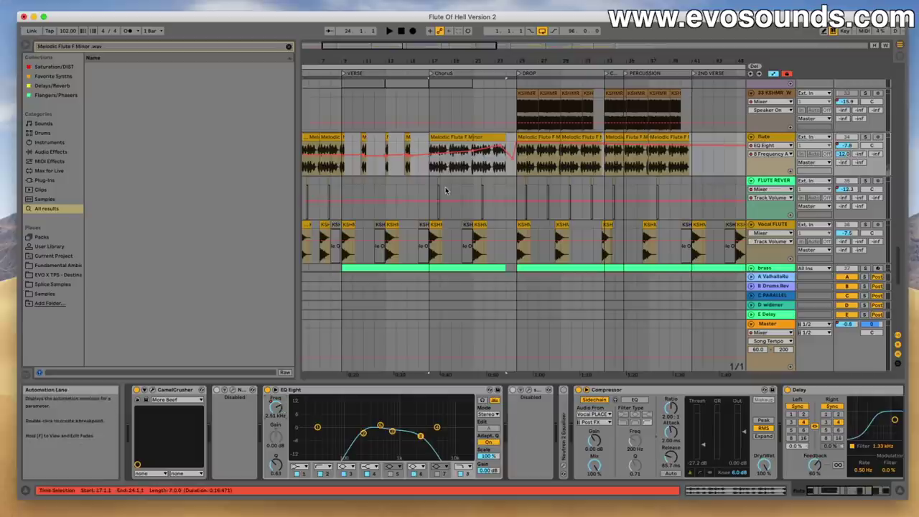
pyautogui.press('space')
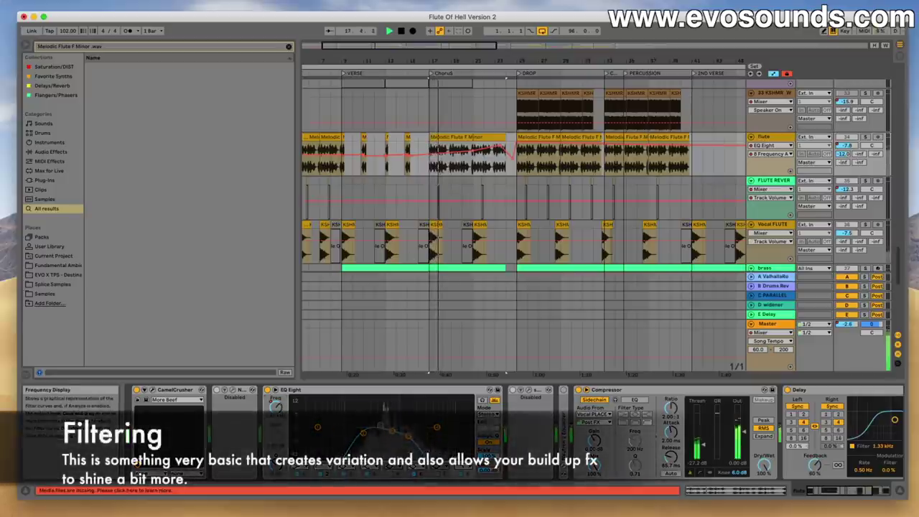
# Step: Play the flute from bar 1 and examine how EQ Eight filters it through the intro
pyautogui.moveTo(411, 48); pyautogui.dragTo(384, 49)
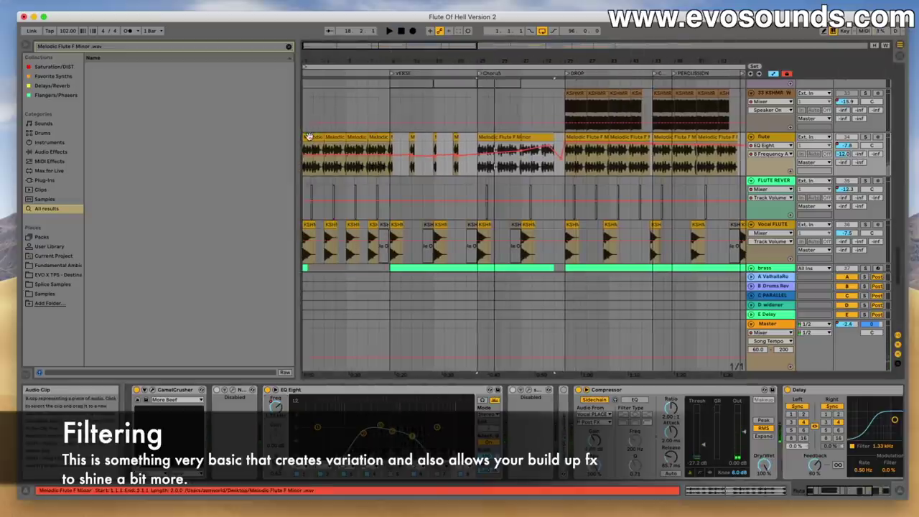
pyautogui.press('space')
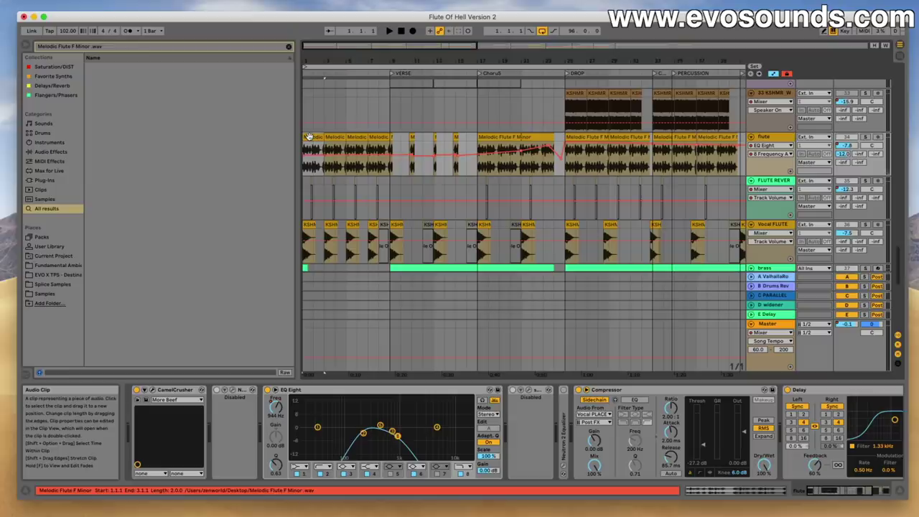
pyautogui.press('space')
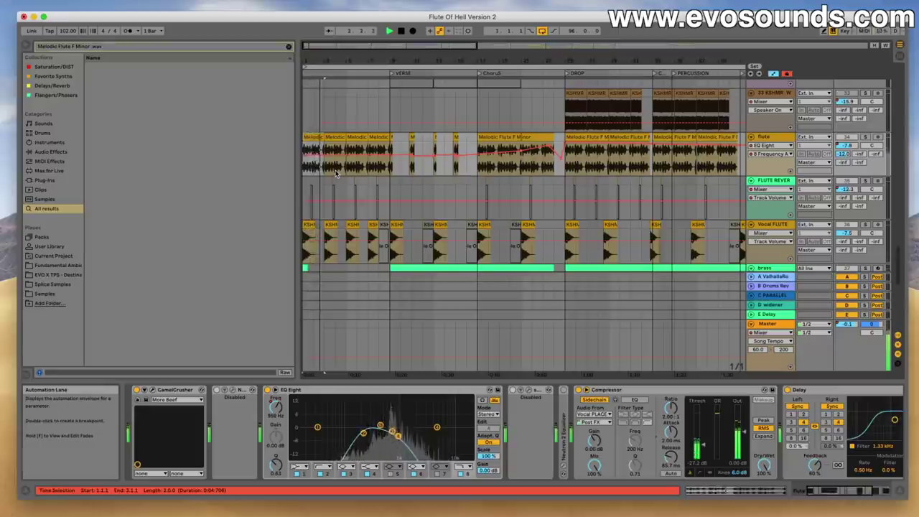
pyautogui.hscroll(2, 336, 173)
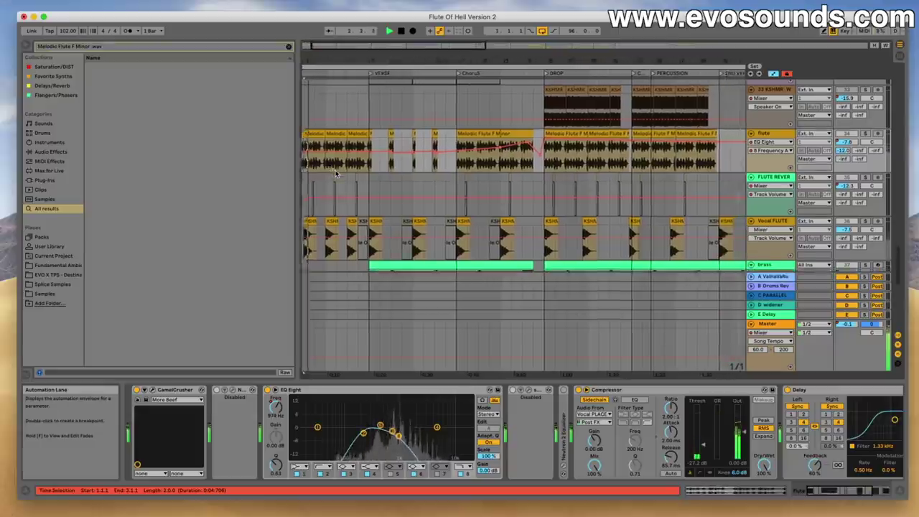
pyautogui.hscroll(-3, 336, 172)
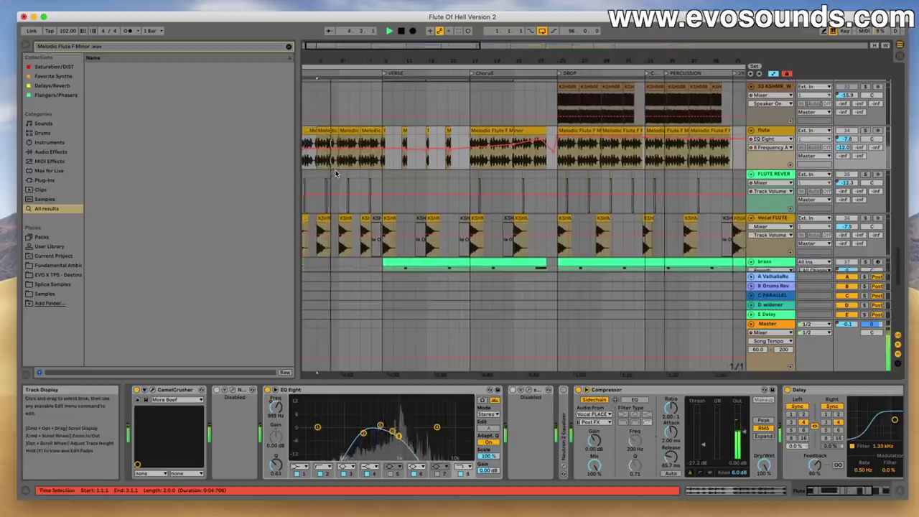
pyautogui.hscroll(1, 336, 174)
pyautogui.press('space')
pyautogui.moveTo(338, 46); pyautogui.dragTo(337, 46)
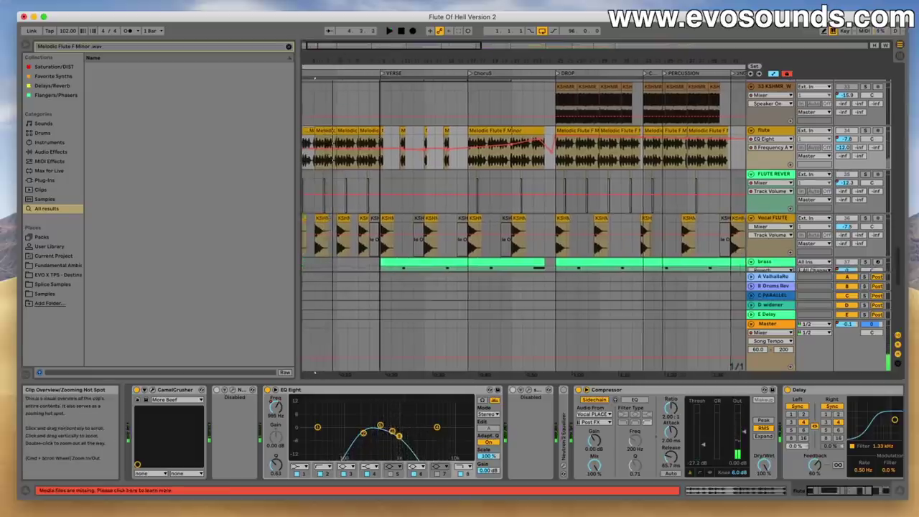
pyautogui.hscroll(-2, 331, 47)
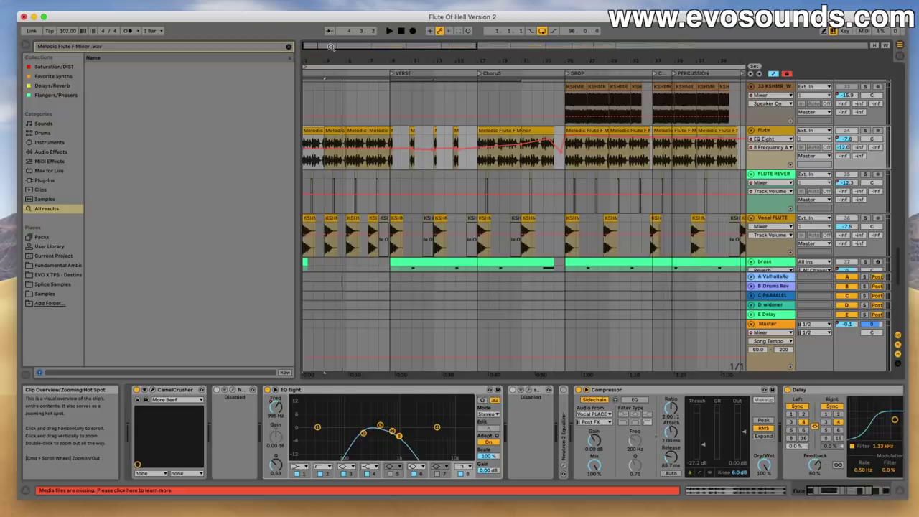
# Step: Play from bar 27 to compare the flute's EQ Eight filtering in the DROP with its Chorus clip
pyautogui.click(542, 132)
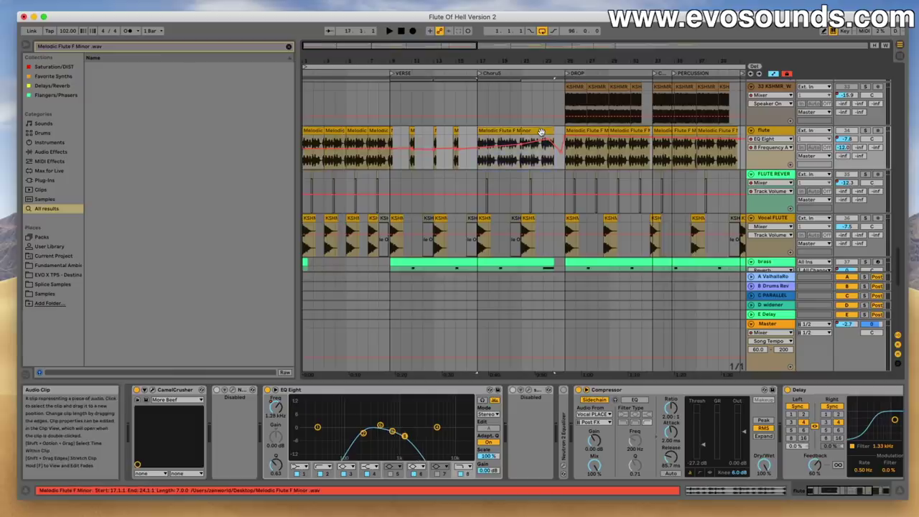
pyautogui.click(590, 159)
pyautogui.press('space')
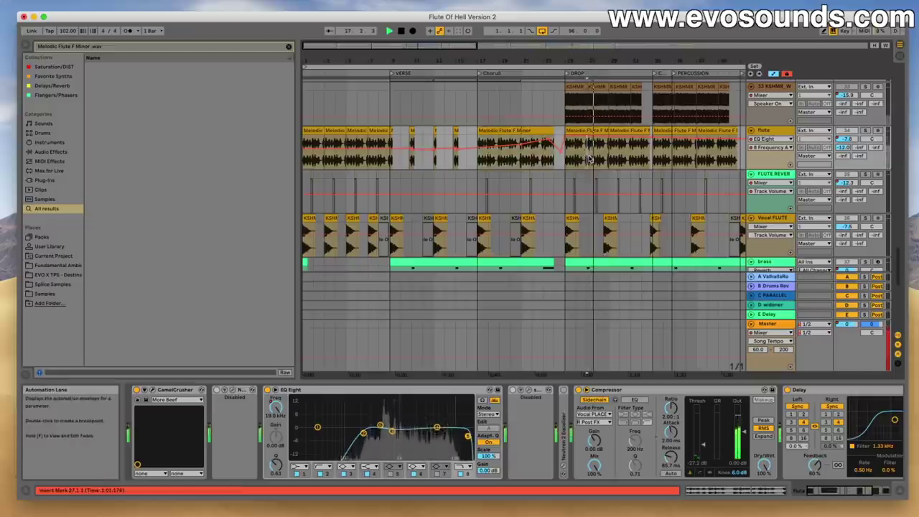
pyautogui.scroll(5, 591, 159)
pyautogui.scroll(-3, 590, 159)
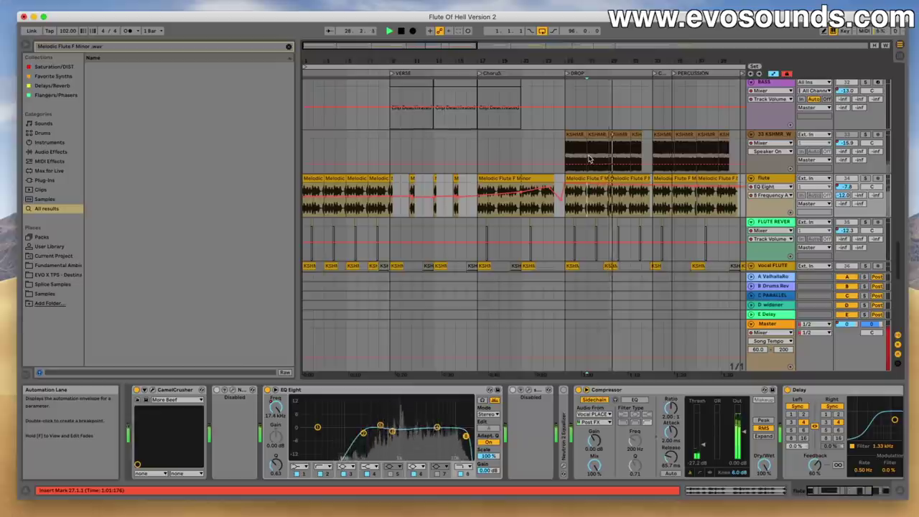
pyautogui.scroll(-2, 591, 159)
pyautogui.hscroll(3, 590, 159)
pyautogui.press('space')
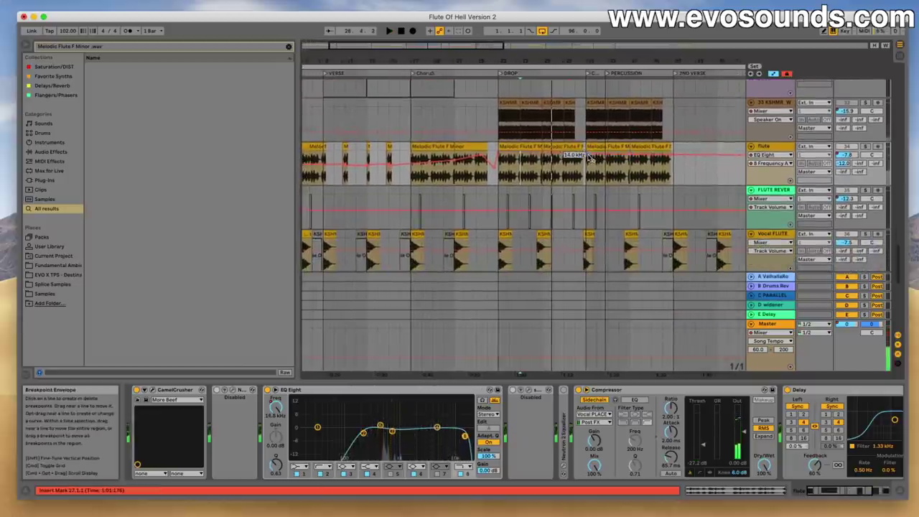
pyautogui.click(427, 150)
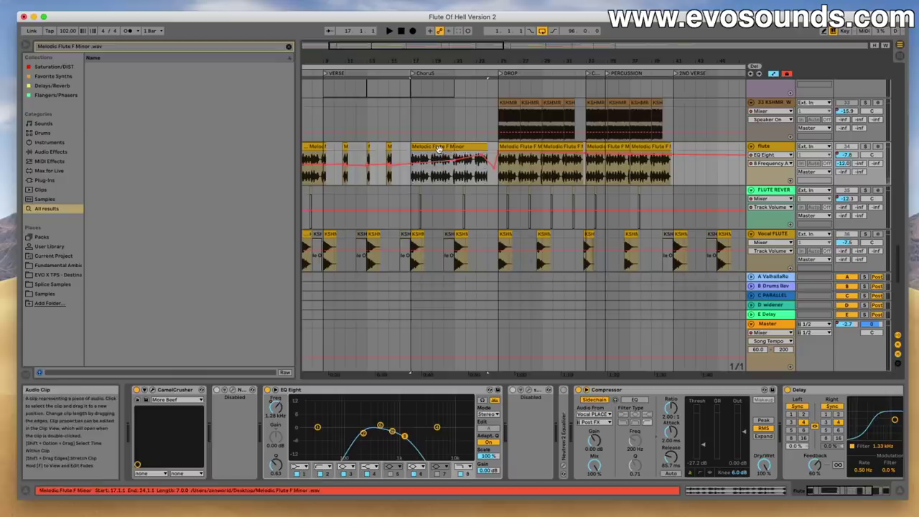
pyautogui.moveTo(441, 49)
pyautogui.mouseDown()
pyautogui.moveTo(441, 28)
pyautogui.moveTo(459, 47)
pyautogui.mouseUp()
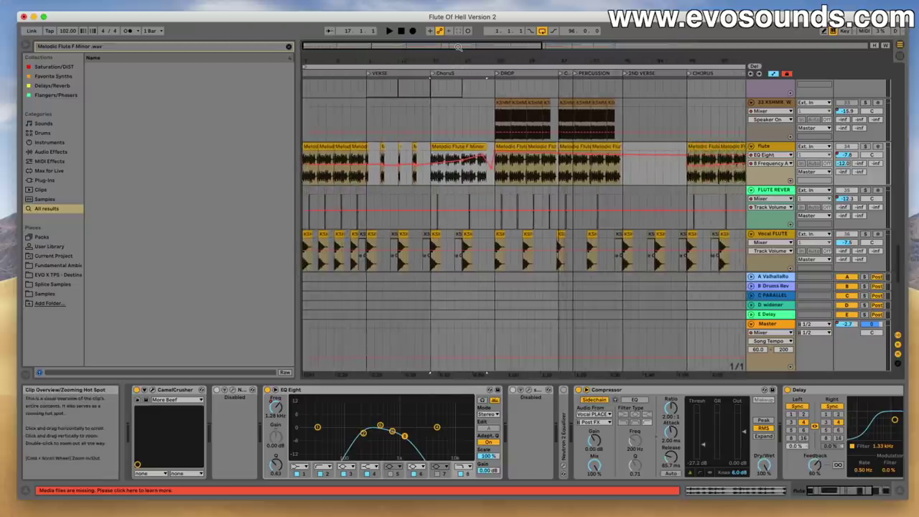
pyautogui.click(310, 130)
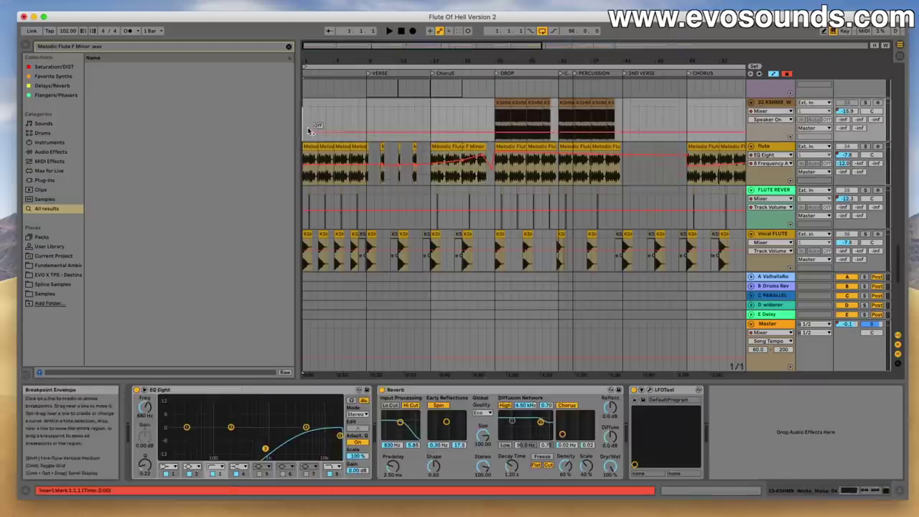
pyautogui.scroll(3, 311, 130)
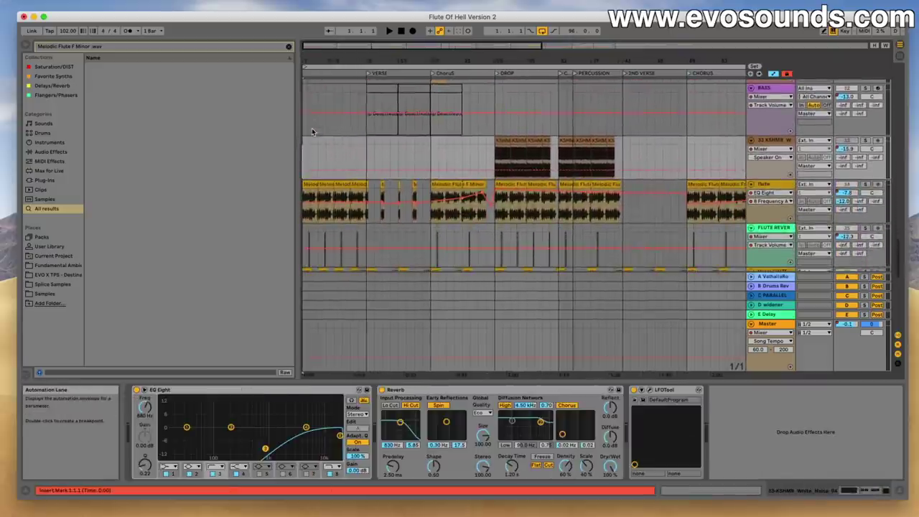
pyautogui.scroll(-3, 312, 131)
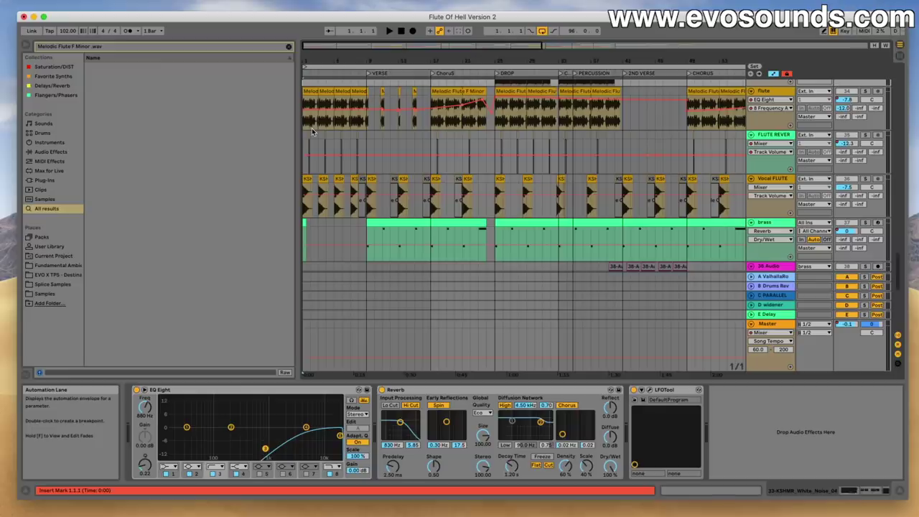
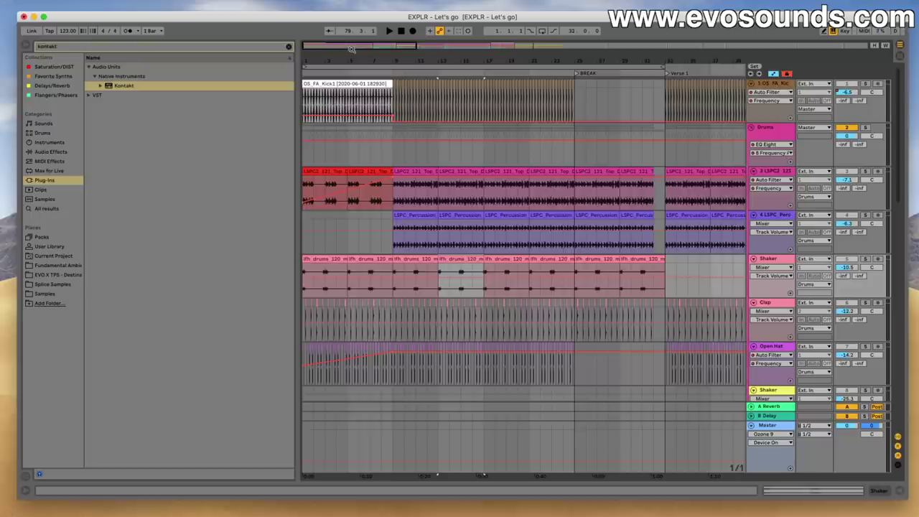
# Step: Locate the ARP MELODY track and select its four Breakdown clips from bar 73 to bar 89
pyautogui.scroll(-5, 431, 107)
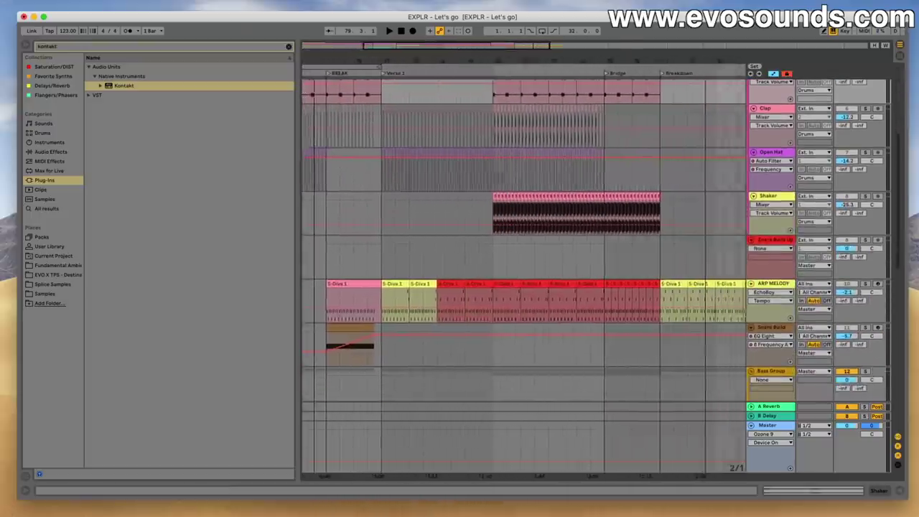
pyautogui.scroll(-2, 515, 209)
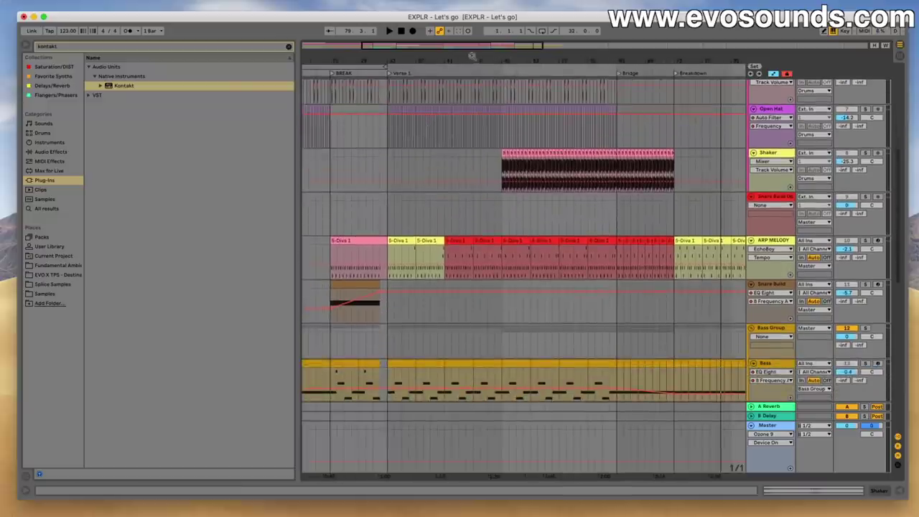
pyautogui.click(547, 243)
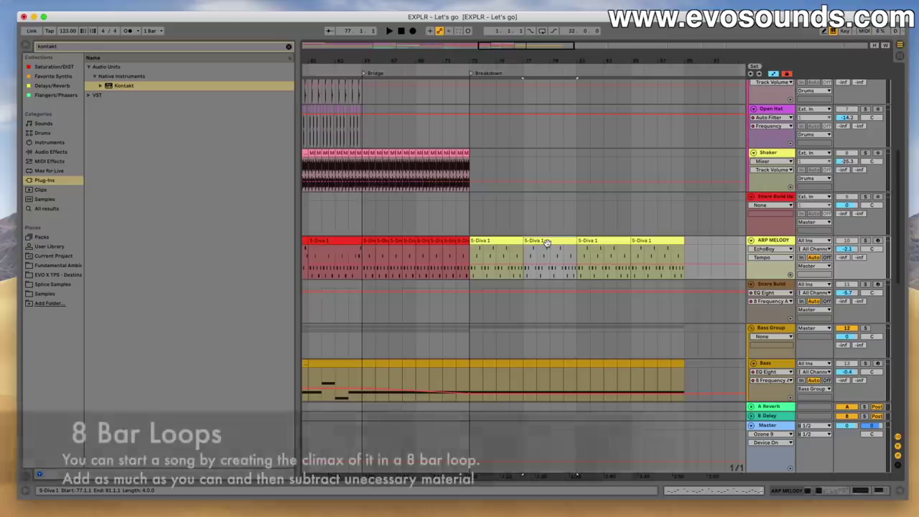
pyautogui.scroll(-1, 468, 254)
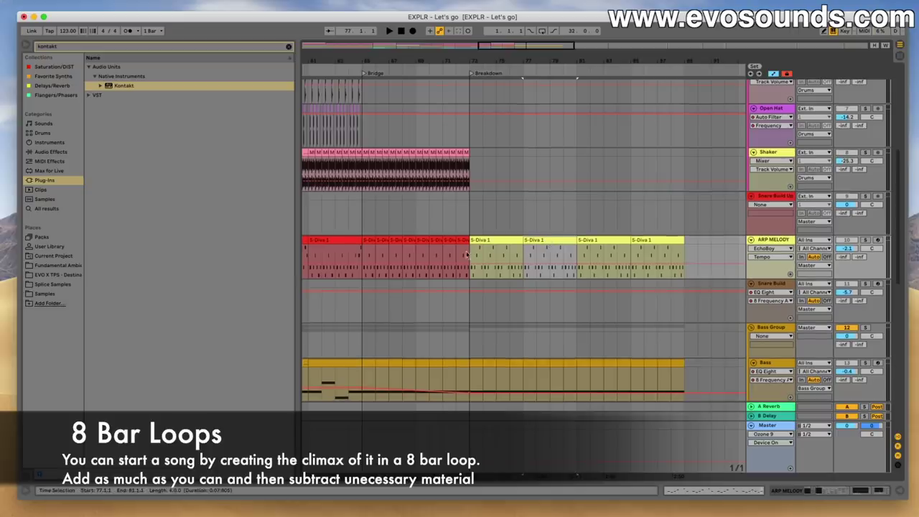
pyautogui.moveTo(527, 243); pyautogui.dragTo(683, 248)
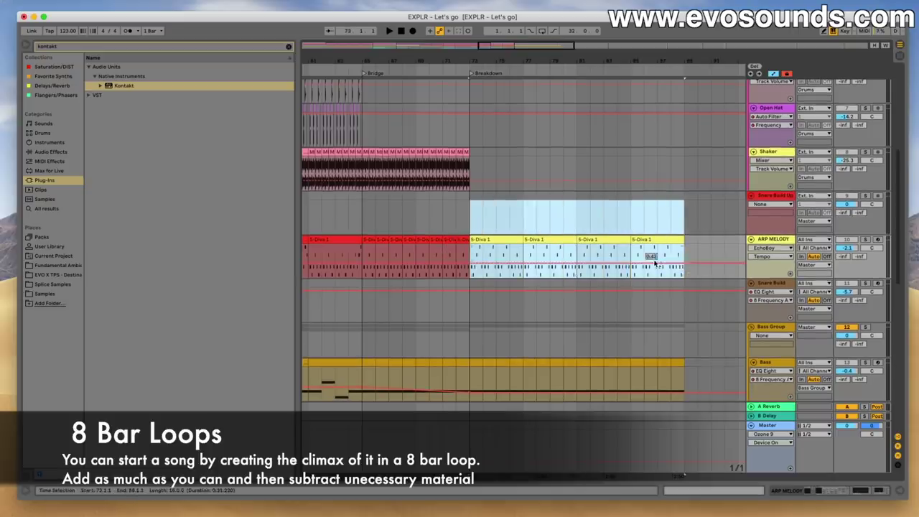
# Step: Examine the notes of ARP MELODY's first Breakdown clip and play the soloed melody from bar 81
pyautogui.click(497, 242)
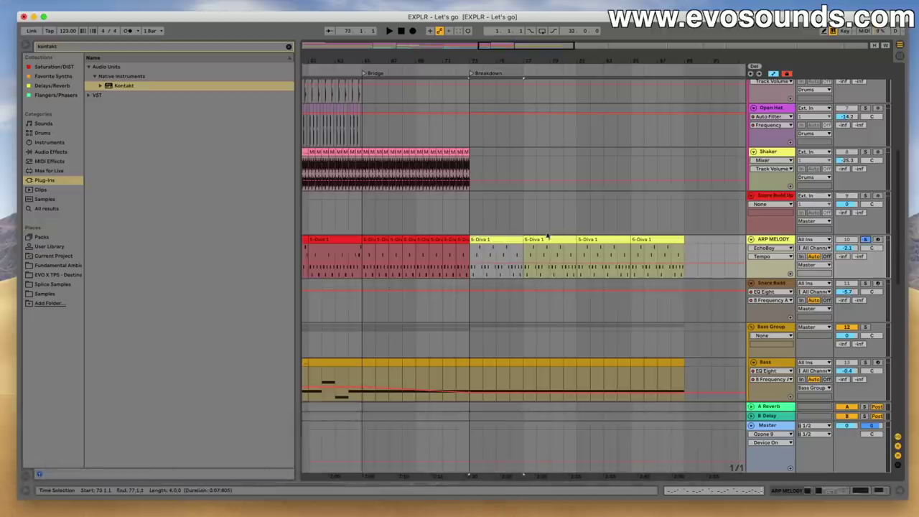
pyautogui.doubleClick(502, 239)
pyautogui.moveTo(527, 381); pyautogui.dragTo(519, 214)
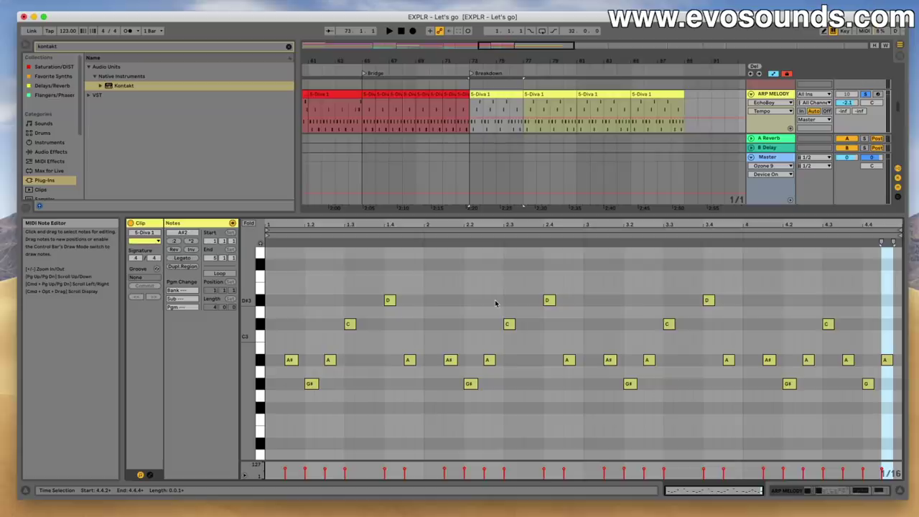
pyautogui.click(580, 131)
pyautogui.press('space')
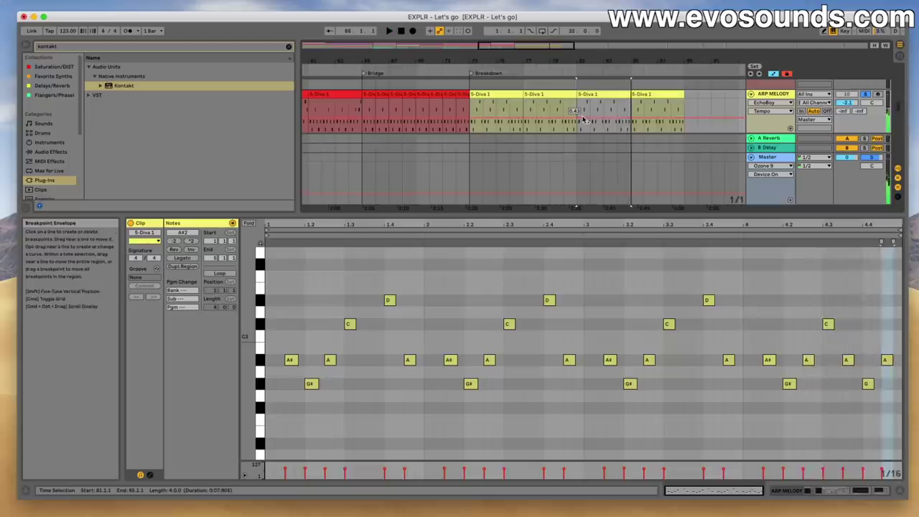
# Step: Show the notes of ARP MELODY's BREAK clip at bar 25 and play the simplified pattern soloed
pyautogui.moveTo(549, 46); pyautogui.dragTo(422, 45)
pyautogui.click(423, 95)
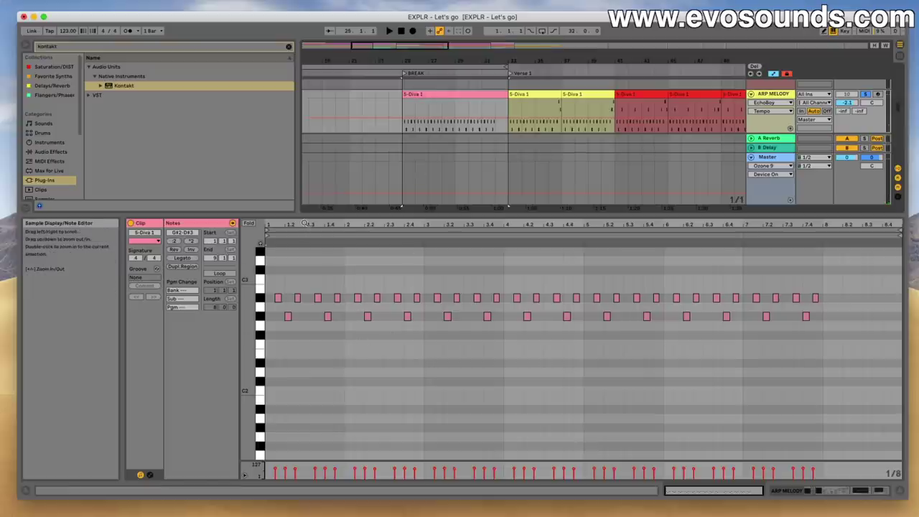
pyautogui.moveTo(307, 228); pyautogui.dragTo(314, 246)
pyautogui.hscroll(-3, 365, 102)
pyautogui.scroll(1, 362, 102)
pyautogui.scroll(-2, 305, 306)
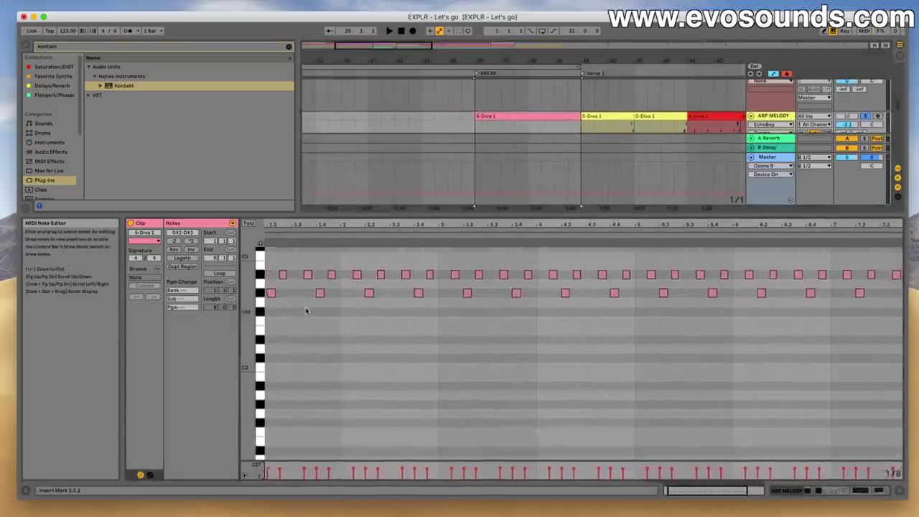
pyautogui.scroll(1, 304, 309)
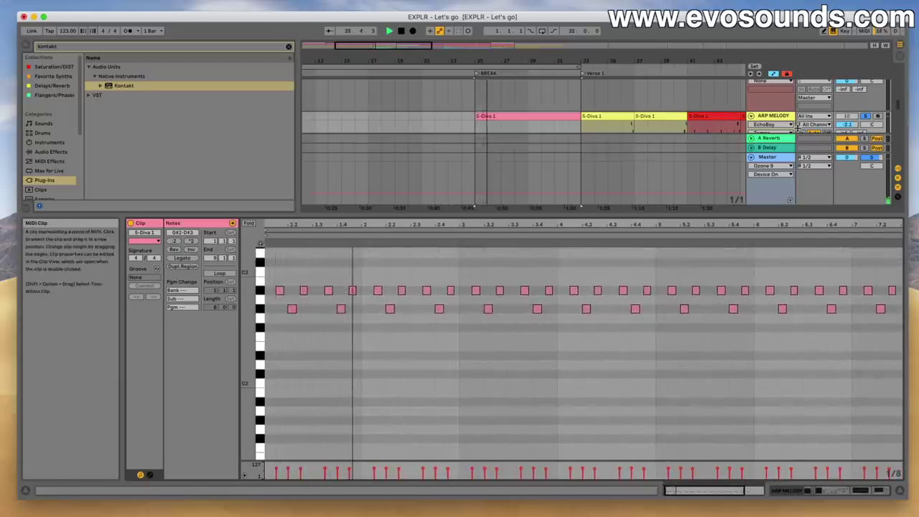
# Step: Inspect ARP MELODY's device chain through to its Auto Filter during playback, unsolo the track, and show the Master track's devices
pyautogui.click(765, 120)
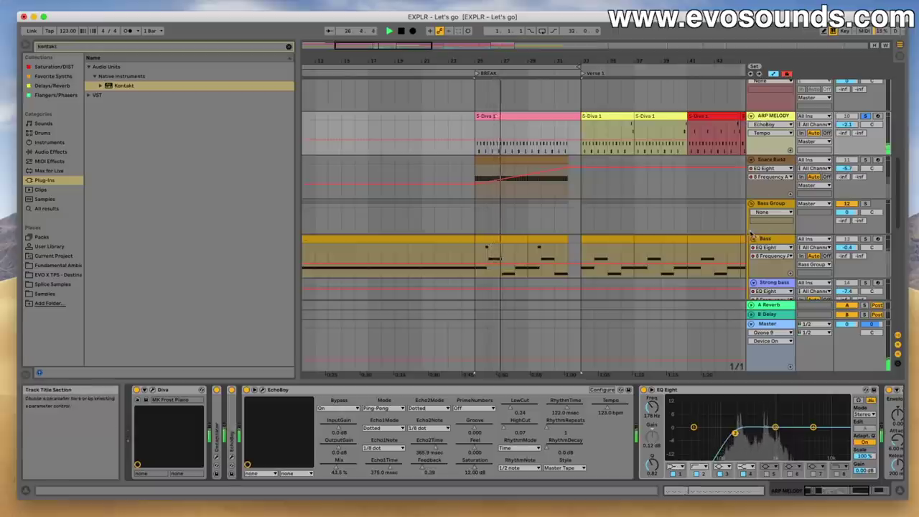
pyautogui.hscroll(3, 718, 431)
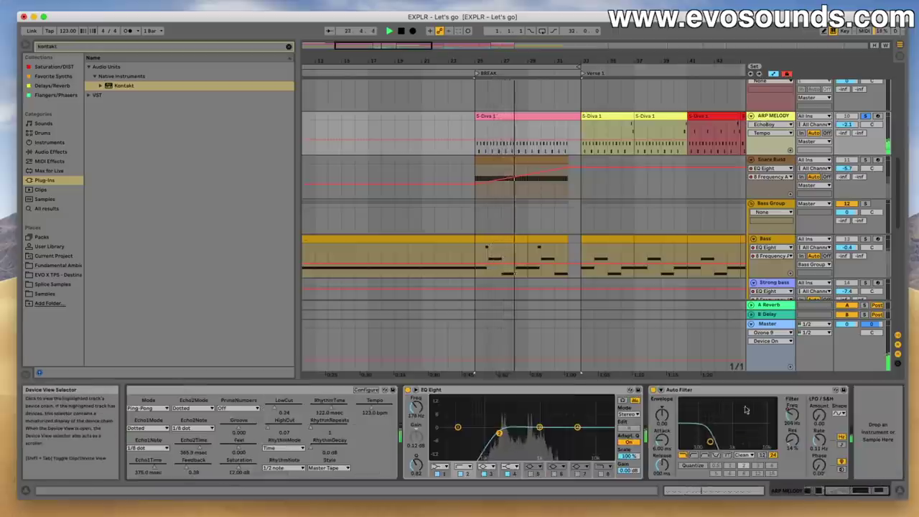
pyautogui.click(866, 116)
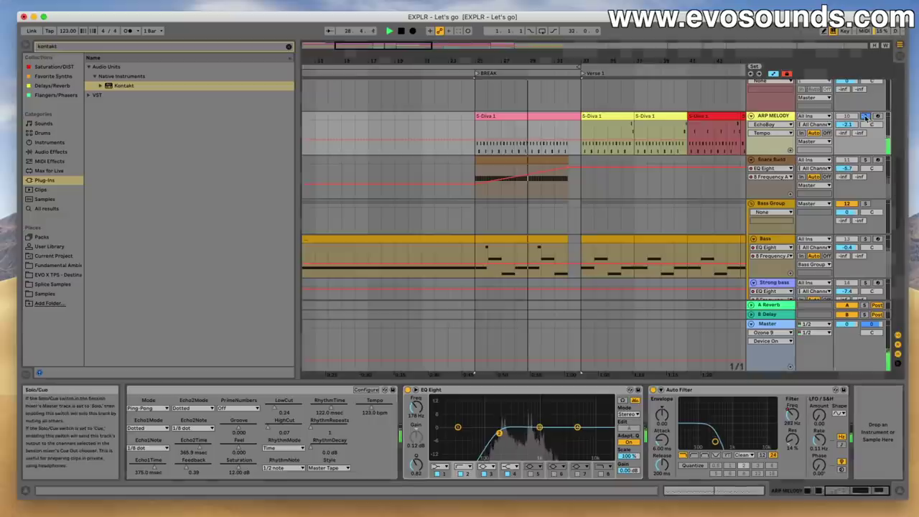
pyautogui.click(780, 325)
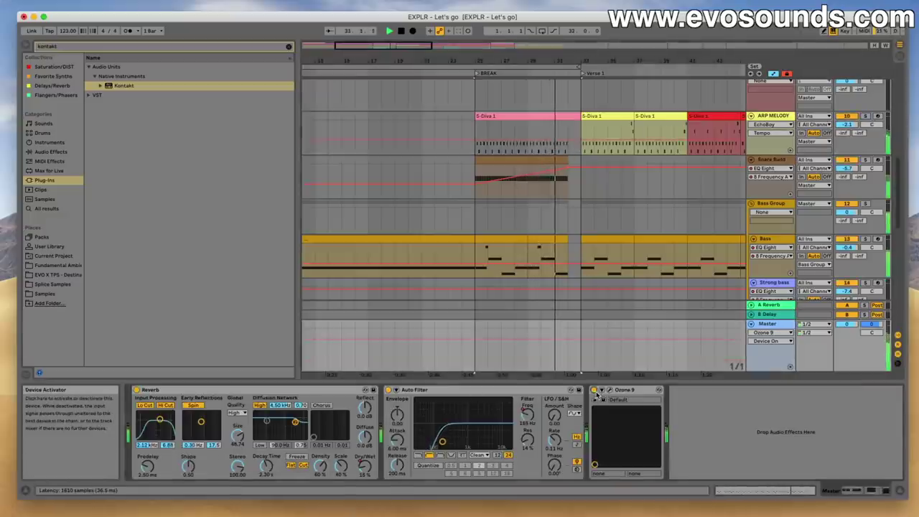
pyautogui.hscroll(3, 541, 151)
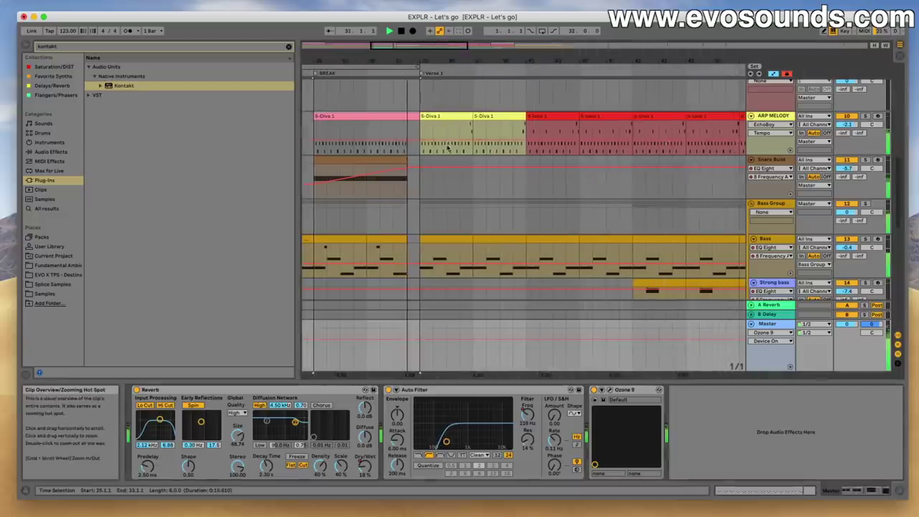
# Step: Open the notes of ARP MELODY's first Verse 1 clip and play its ending with the track soloed
pyautogui.click(440, 116)
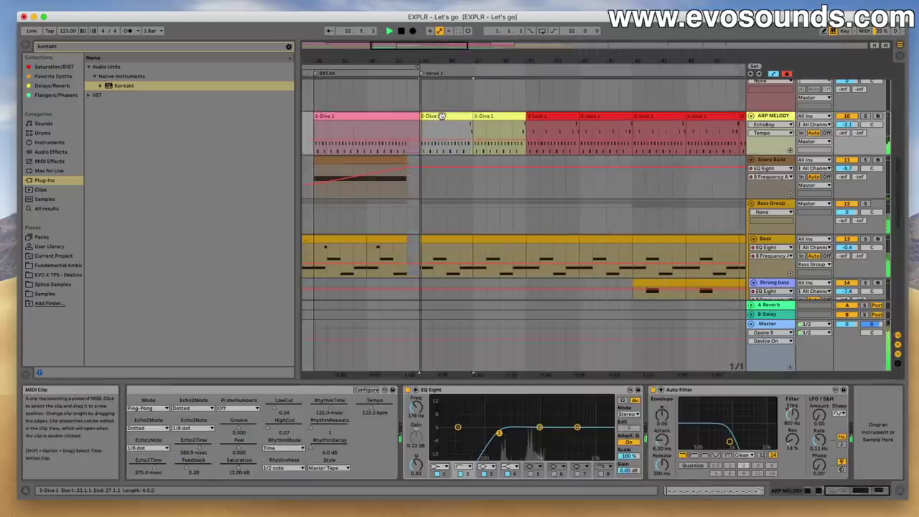
pyautogui.doubleClick(441, 116)
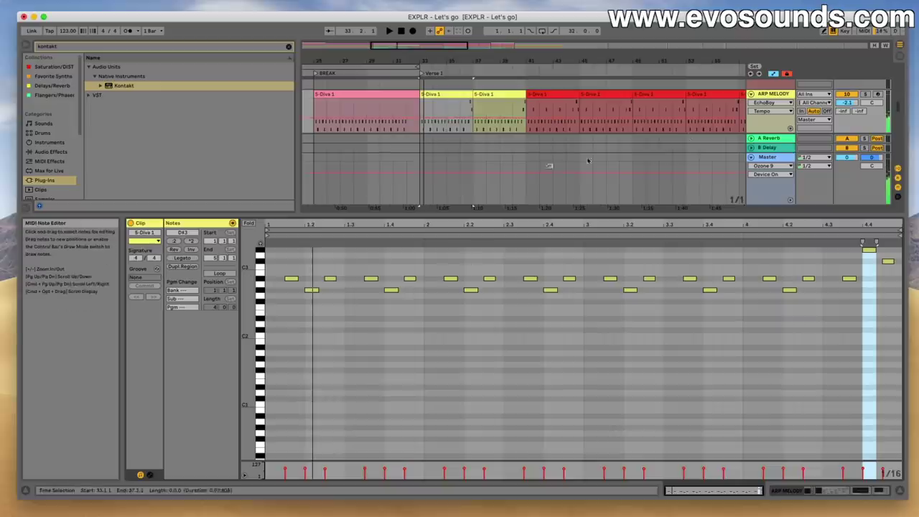
pyautogui.click(866, 94)
pyautogui.scroll(3, 798, 264)
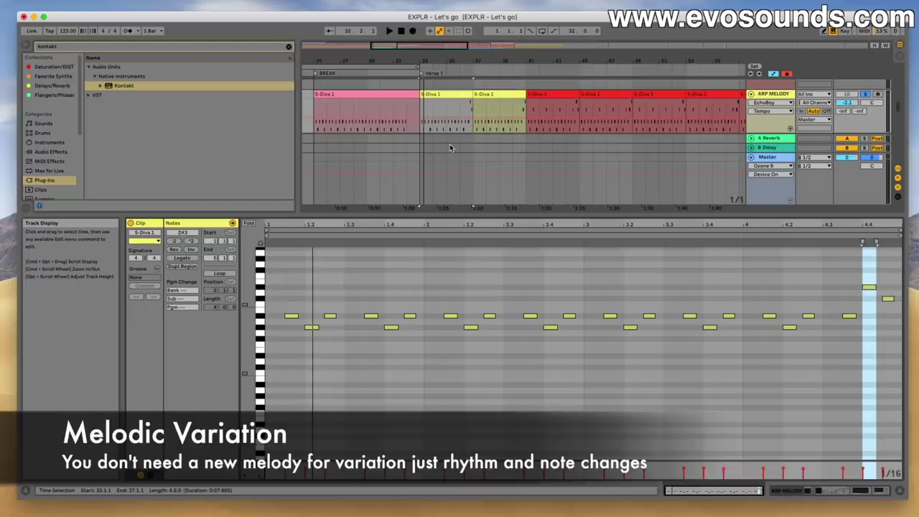
pyautogui.click(462, 111)
pyautogui.moveTo(403, 46); pyautogui.dragTo(405, 45)
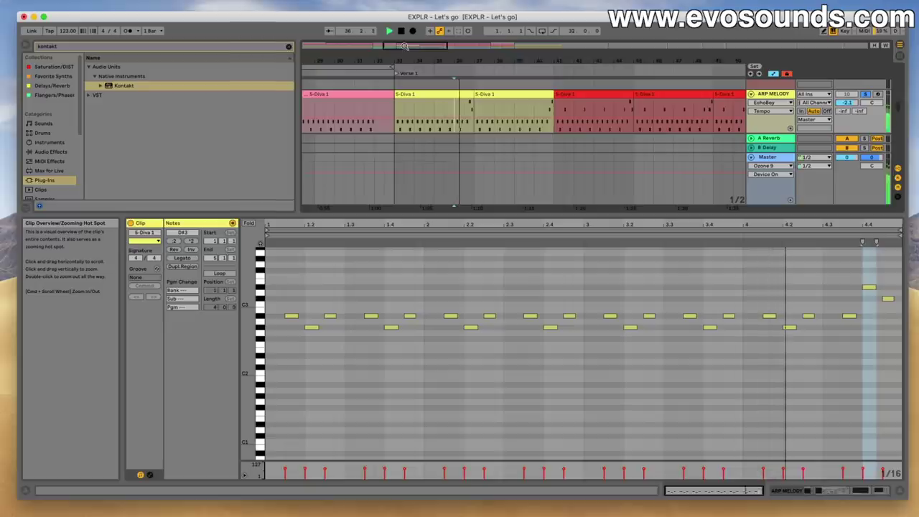
# Step: Open ARP MELODY's second Verse 1 clip, select its last two notes, and play the clip from bar 37
pyautogui.click(489, 94)
pyautogui.scroll(5, 787, 273)
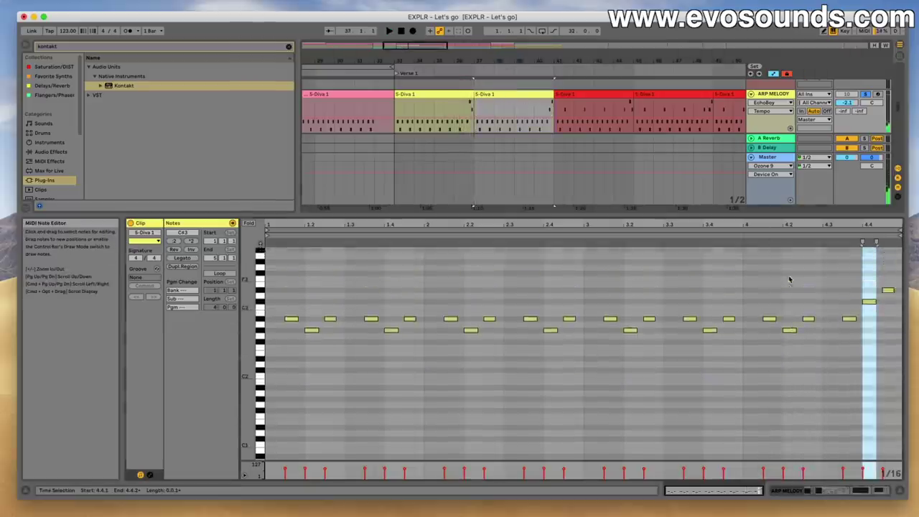
pyautogui.moveTo(889, 362); pyautogui.dragTo(863, 340)
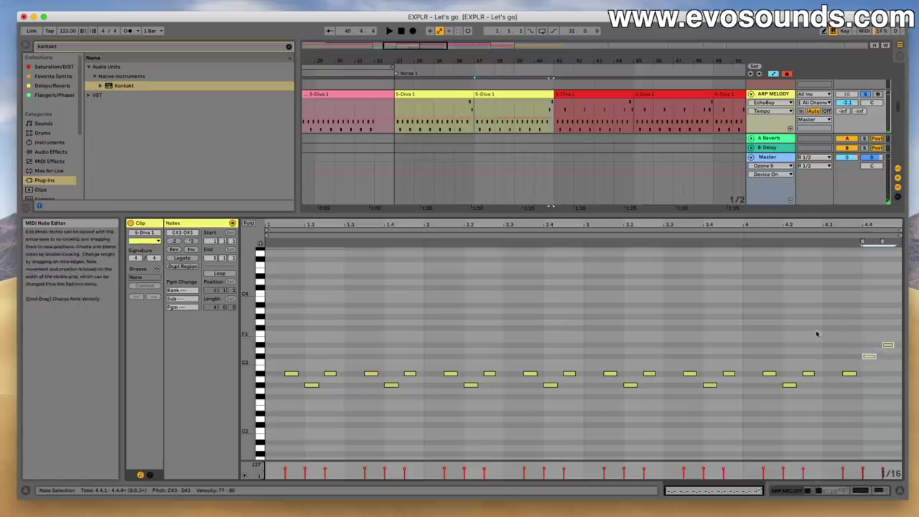
pyautogui.press('space')
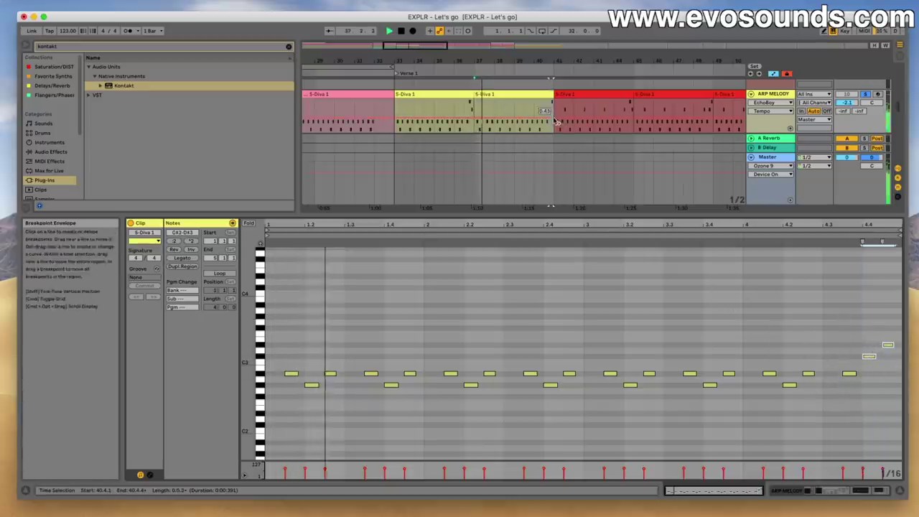
pyautogui.press('space')
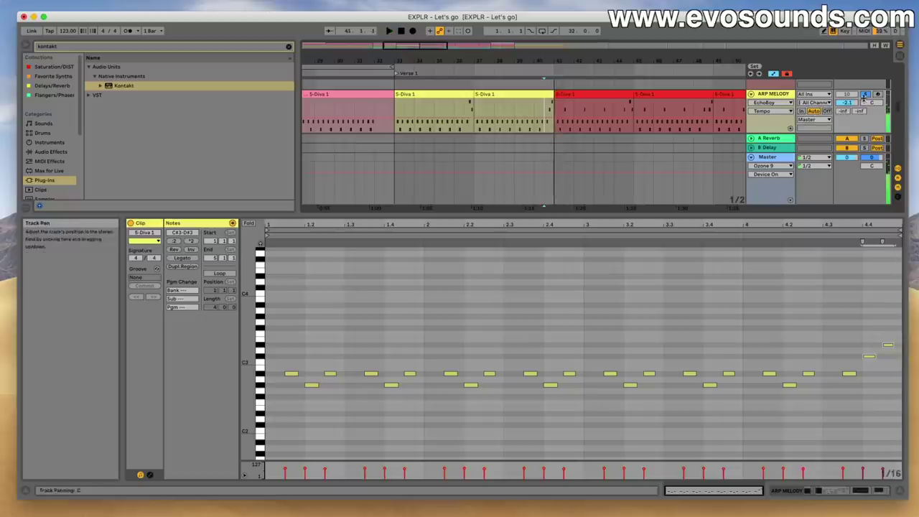
# Step: Play the unsoloed mix from bar 32 and again from bar 40 to compare the ending notes of both yellow Verse 1 clips
pyautogui.click(389, 113)
pyautogui.press('space')
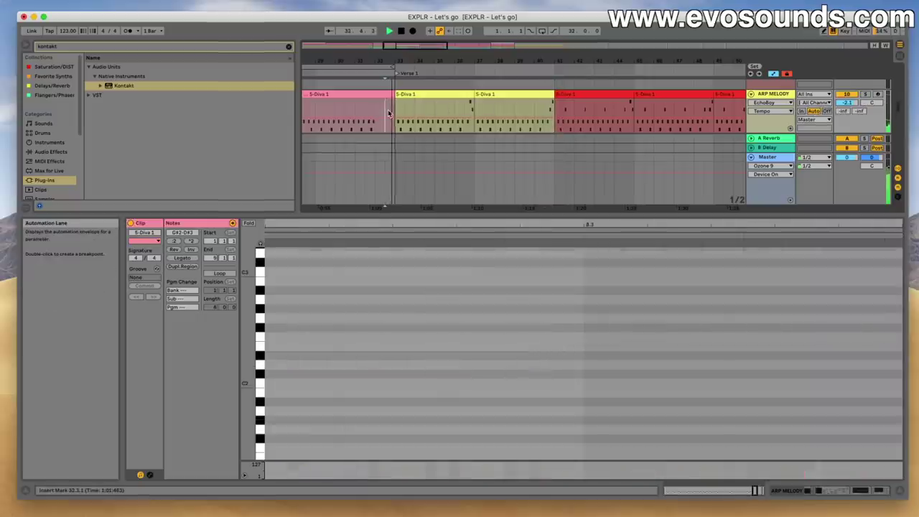
pyautogui.moveTo(429, 45); pyautogui.dragTo(438, 45)
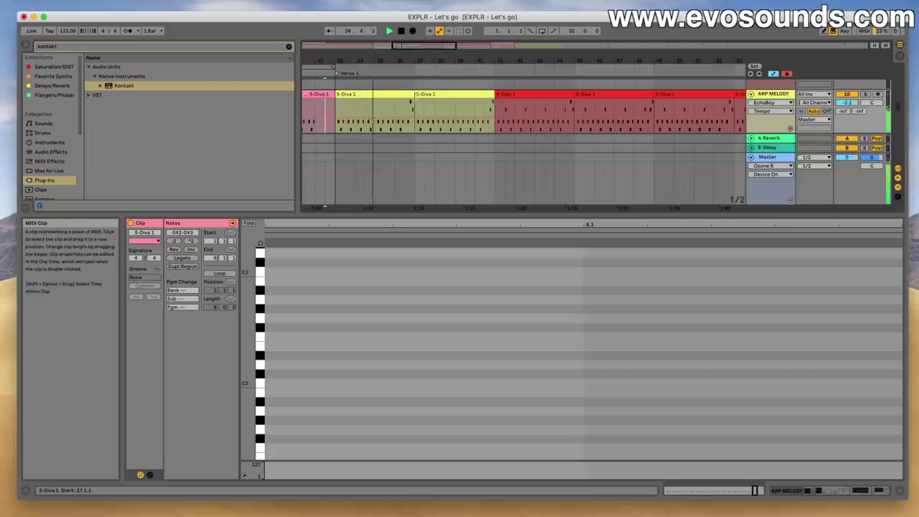
pyautogui.click(408, 95)
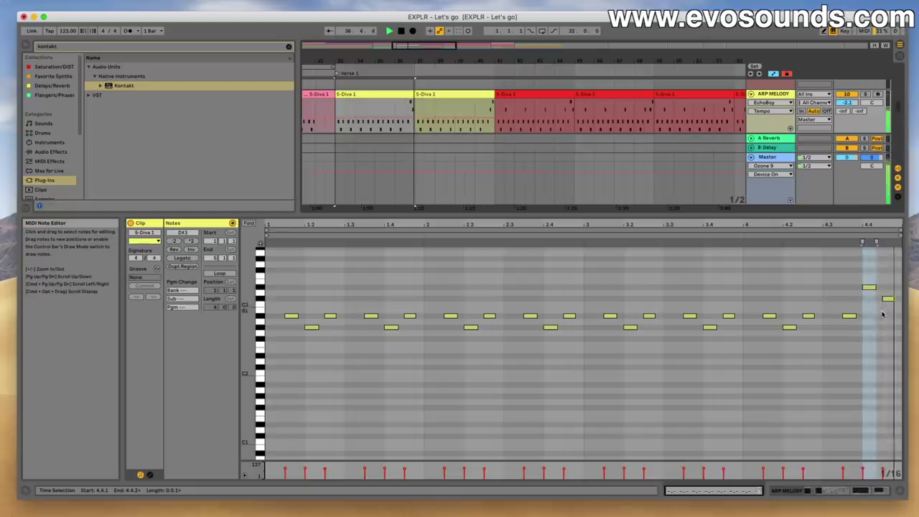
pyautogui.press('space')
pyautogui.click(486, 117)
pyautogui.press('space')
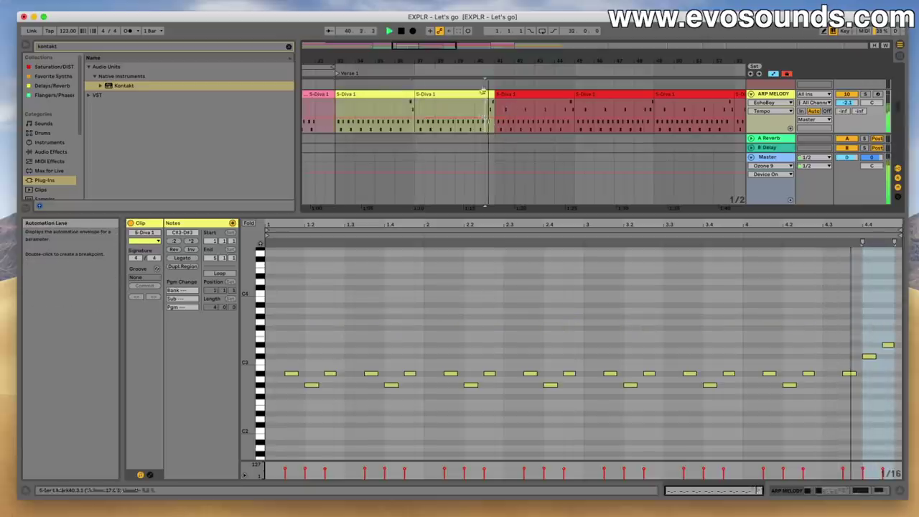
pyautogui.press('space')
# Step: Open the notes of ARP MELODY's first red clip at bar 41, play it with the track soloed, and unsolo the track
pyautogui.moveTo(451, 46); pyautogui.dragTo(456, 61)
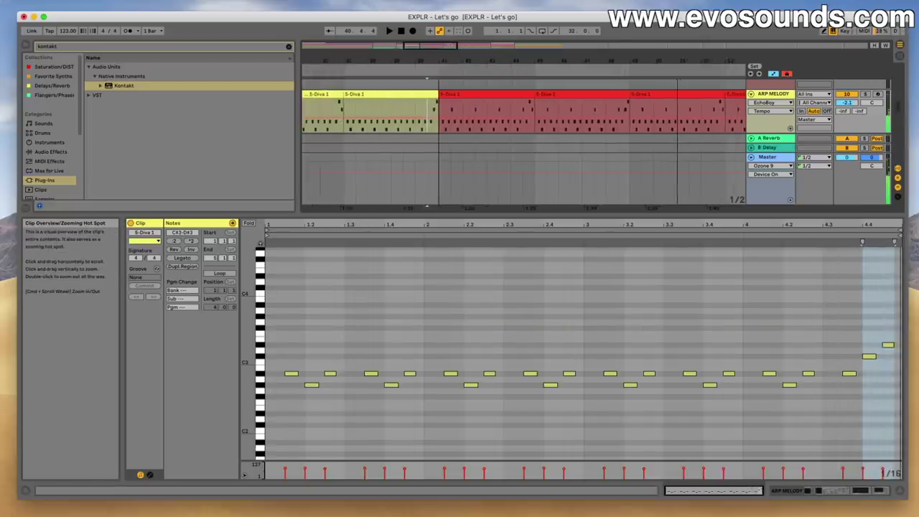
pyautogui.click(457, 92)
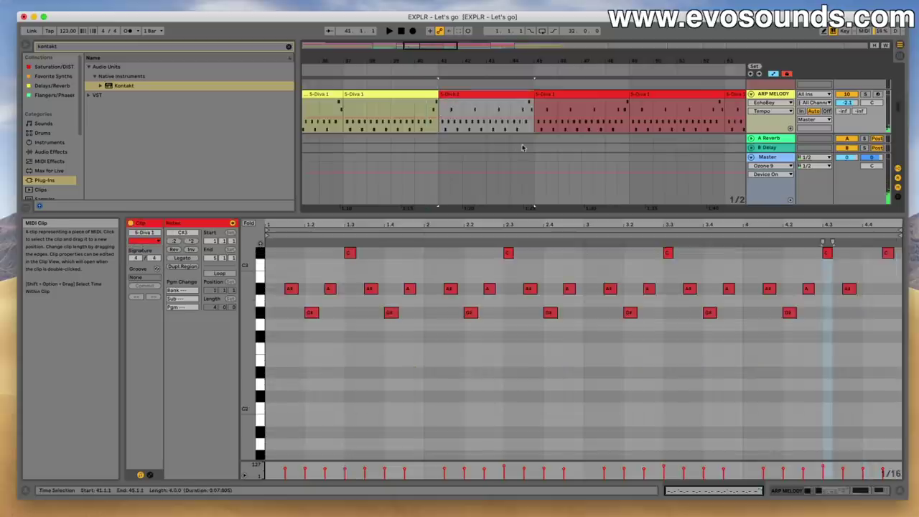
pyautogui.click(847, 94)
pyautogui.click(865, 94)
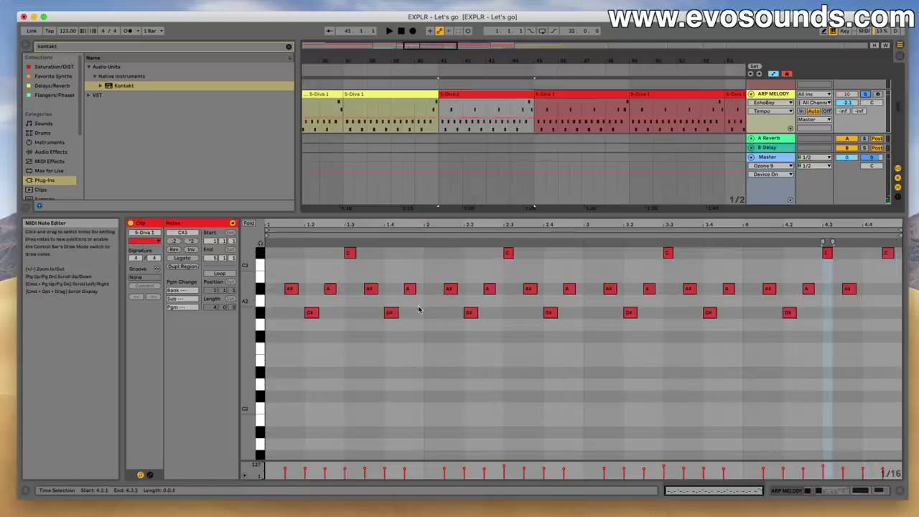
pyautogui.press('space')
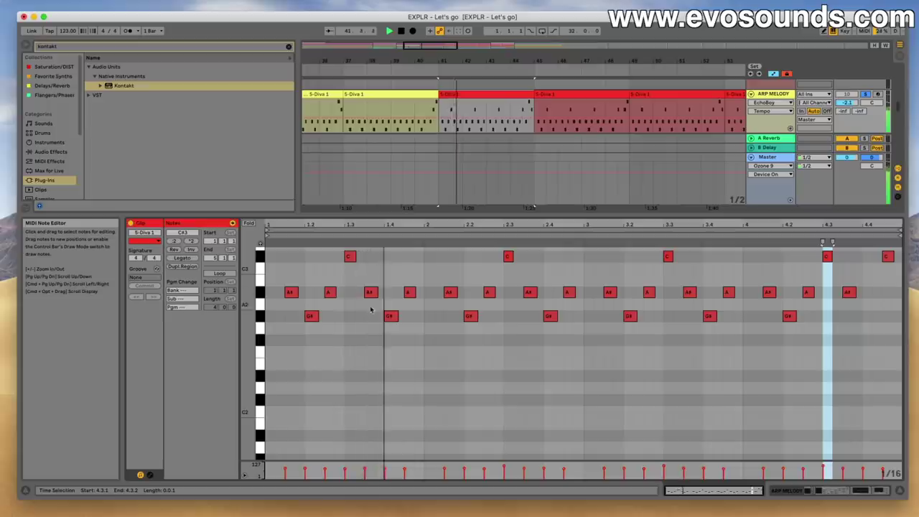
pyautogui.press('space')
pyautogui.click(865, 95)
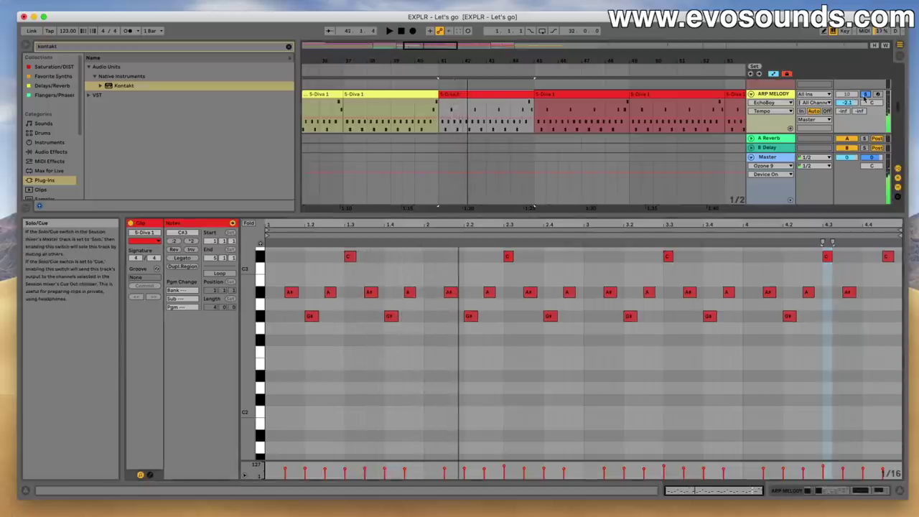
# Step: Compare the notes of ARP MELODY's last yellow clip and first red clip, and play the unsoloed mix from bar 40
pyautogui.click(431, 115)
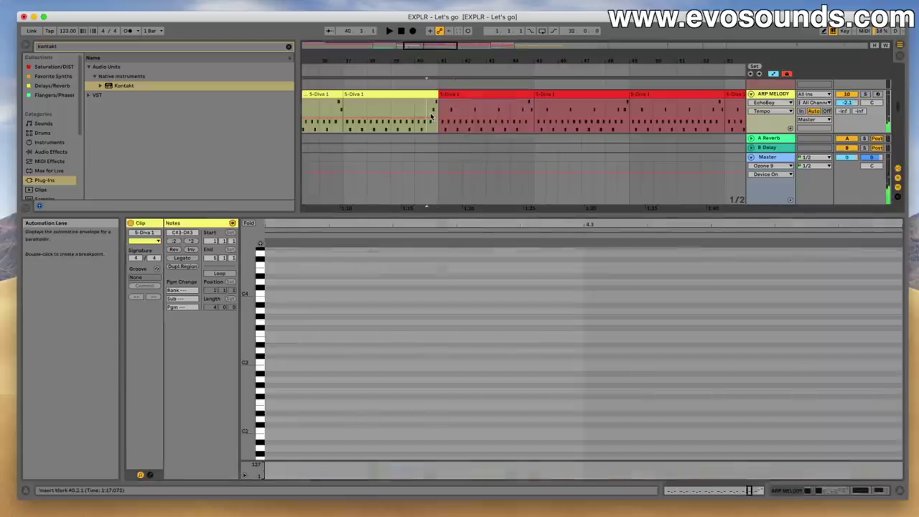
pyautogui.click(464, 96)
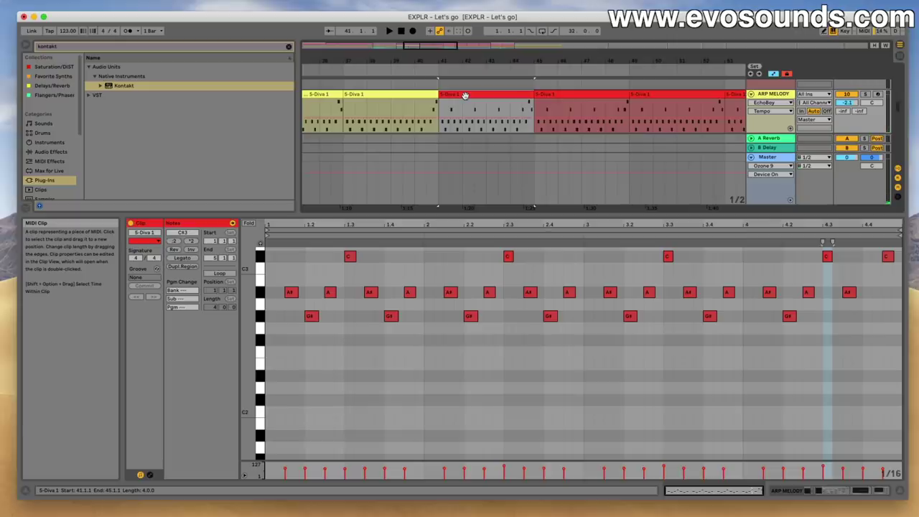
pyautogui.click(416, 96)
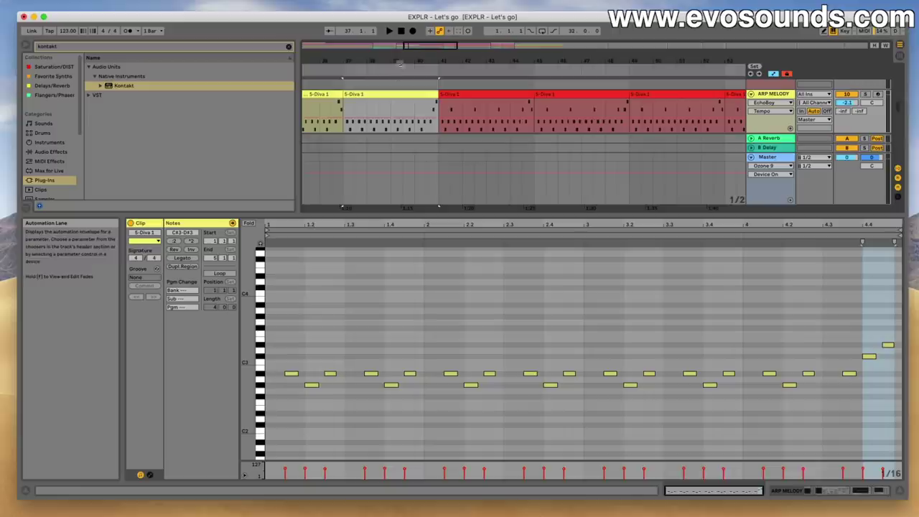
pyautogui.click(425, 92)
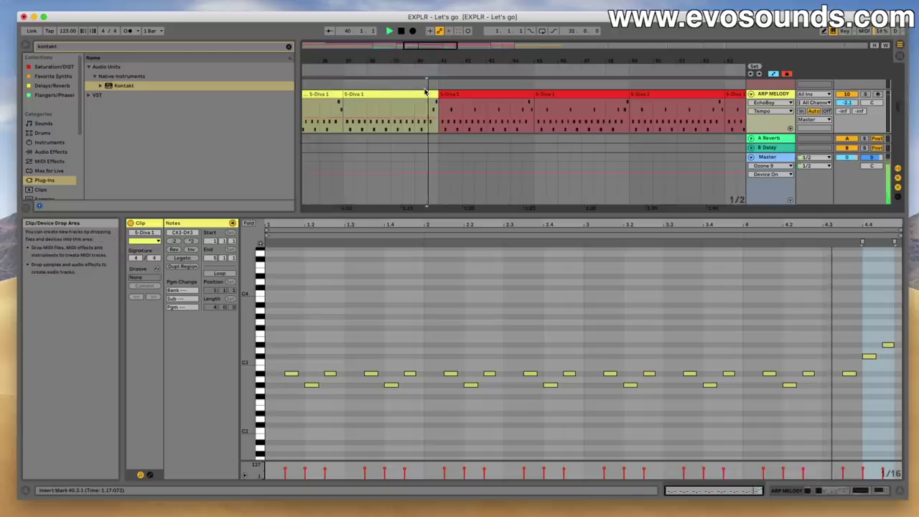
pyautogui.moveTo(430, 45); pyautogui.dragTo(437, 46)
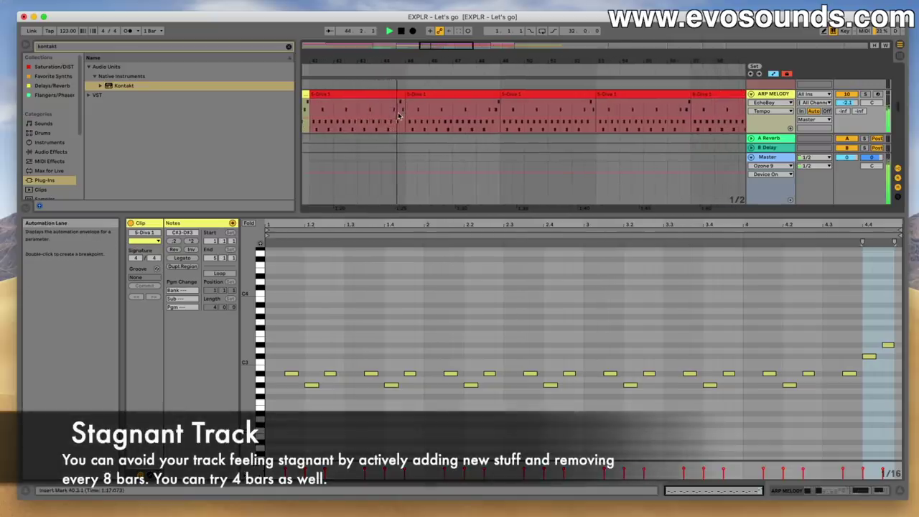
pyautogui.click(492, 115)
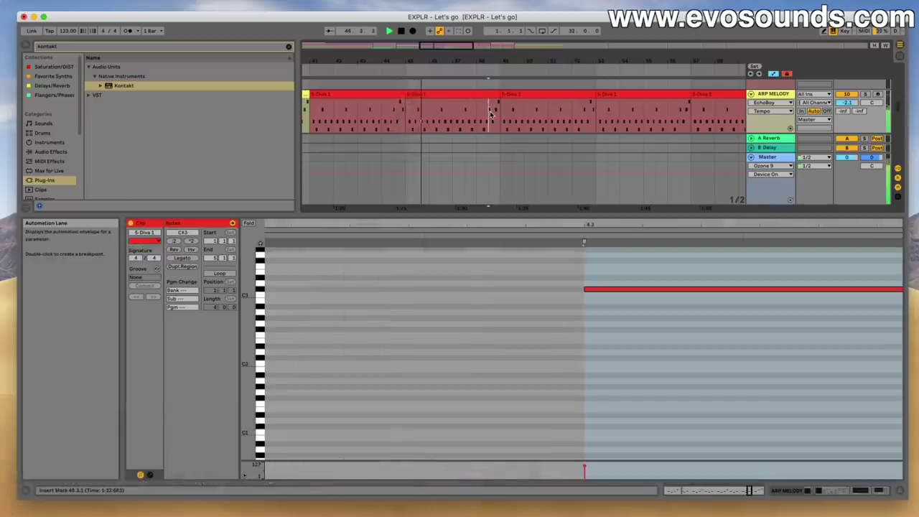
# Step: Open Strong bass's first clip at bar 49, enlarge the arrangement area, and play the layer soloed to compare it with the Bass track
pyautogui.moveTo(456, 48); pyautogui.dragTo(469, 43)
pyautogui.scroll(-5, 457, 135)
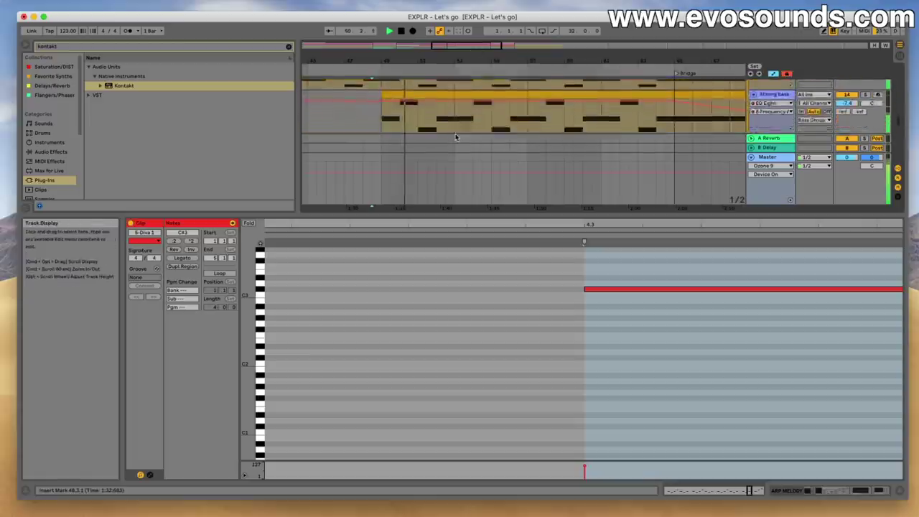
pyautogui.scroll(5, 456, 135)
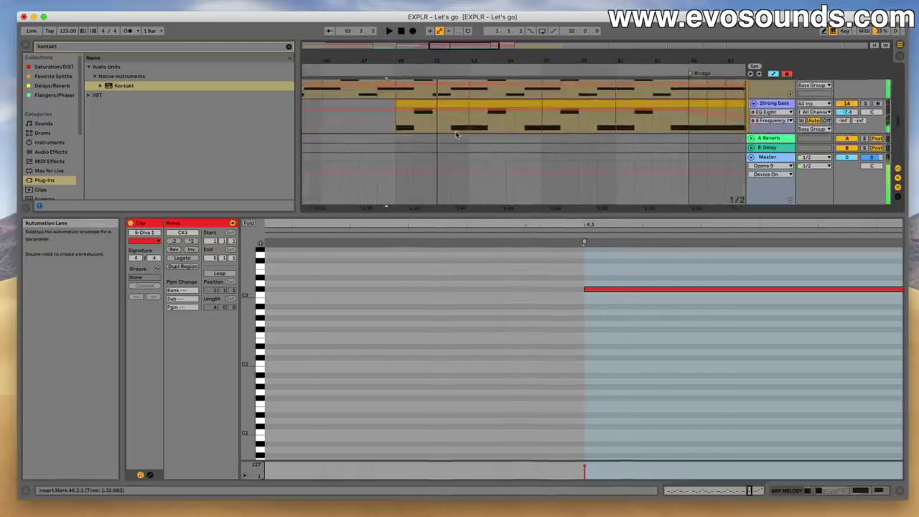
pyautogui.click(421, 107)
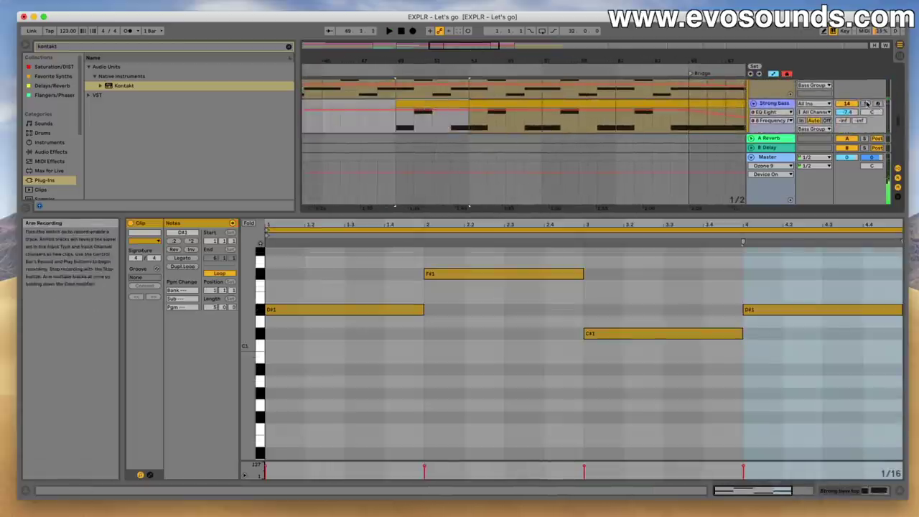
pyautogui.moveTo(752, 214); pyautogui.dragTo(752, 302)
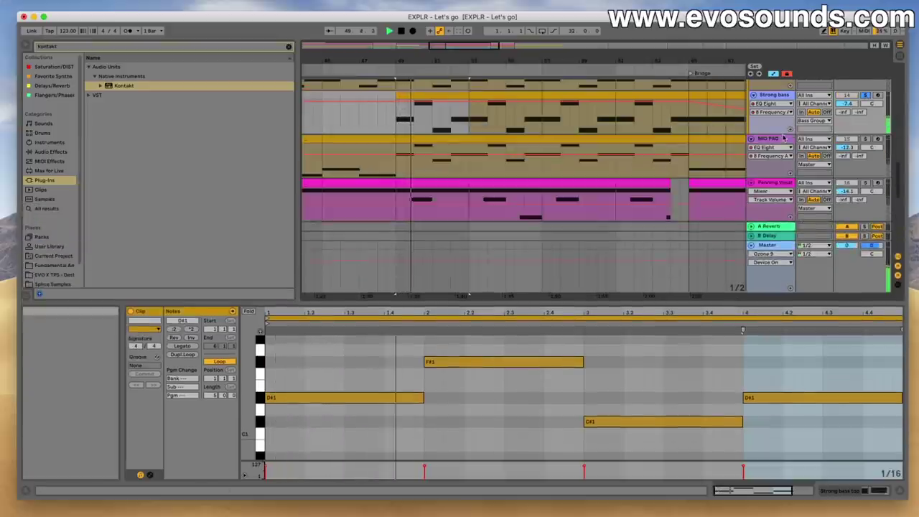
pyautogui.scroll(3, 862, 95)
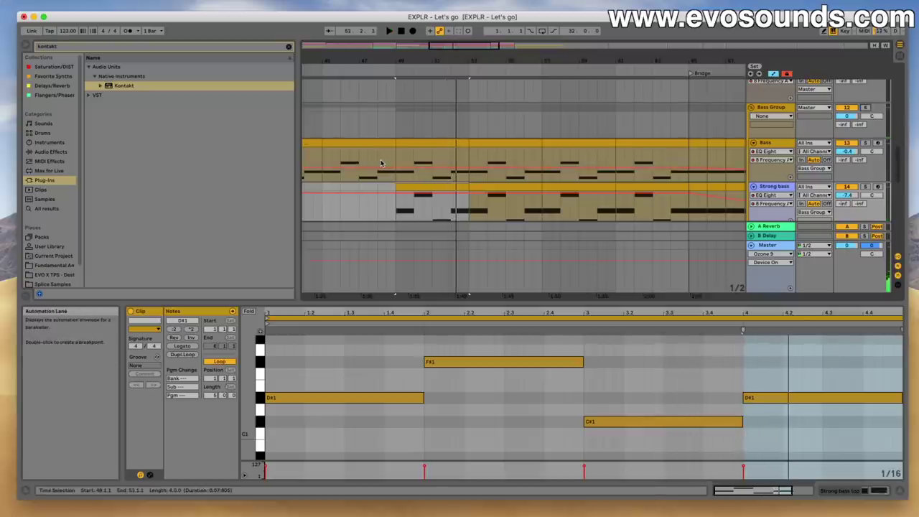
# Step: Open Panning Vocal's clips from bar 49 and play them soloed and within the full mix to examine the changing lower notes
pyautogui.scroll(-3, 381, 163)
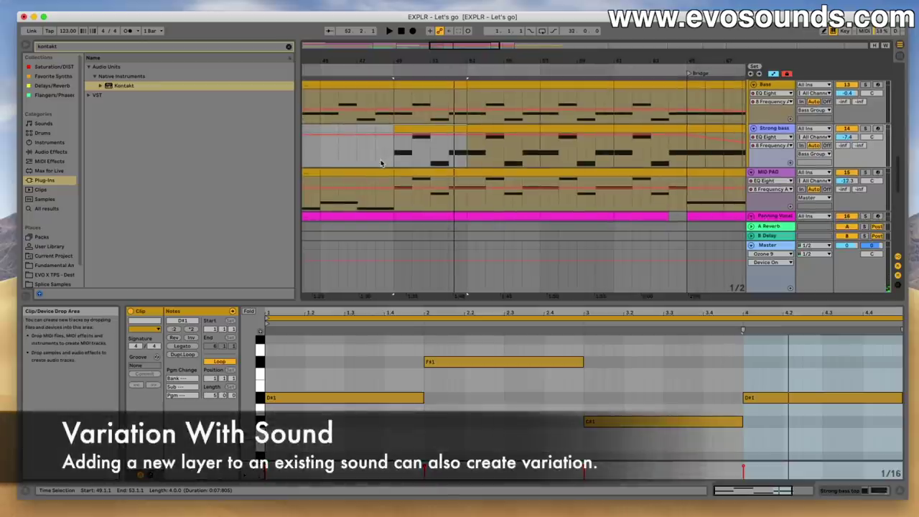
pyautogui.scroll(-2, 381, 163)
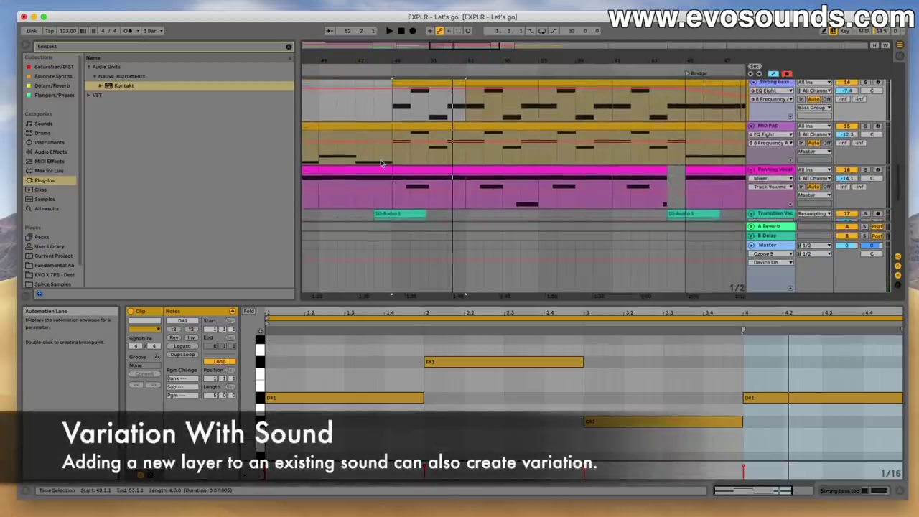
pyautogui.click(436, 177)
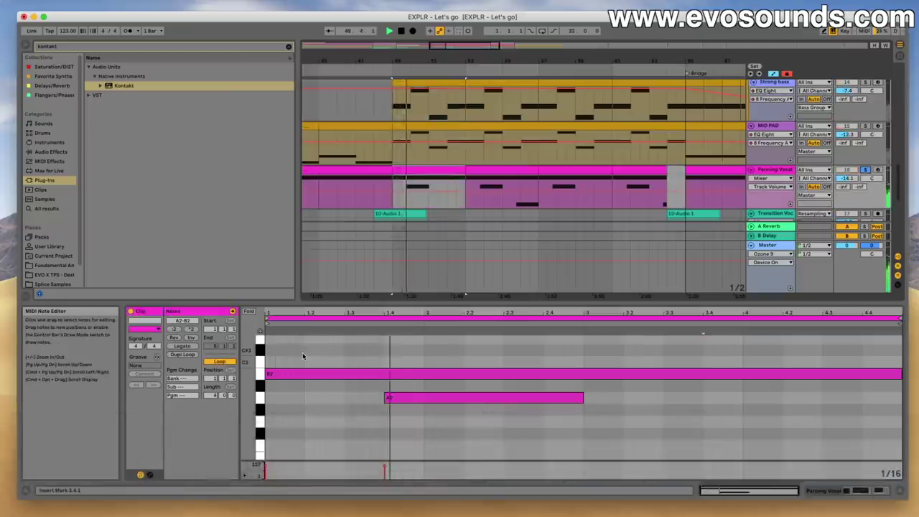
pyautogui.click(485, 201)
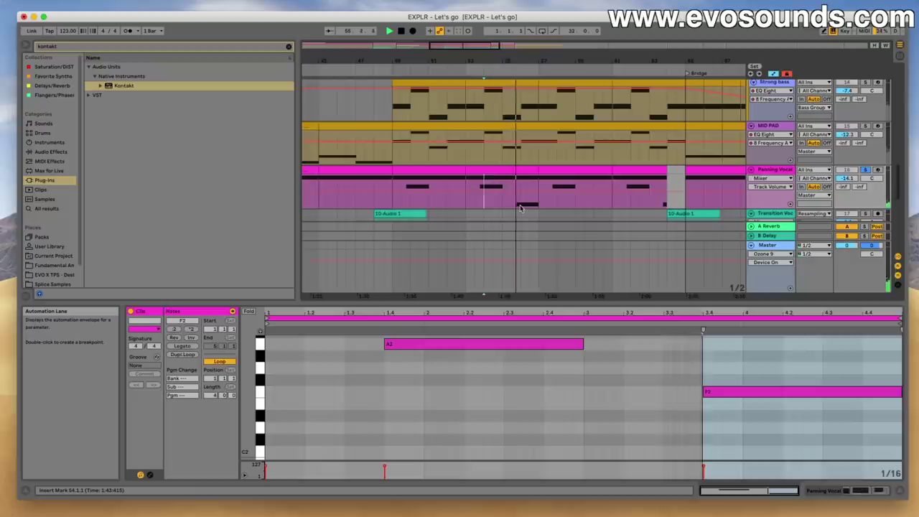
pyautogui.press('space')
pyautogui.hscroll(4, 465, 178)
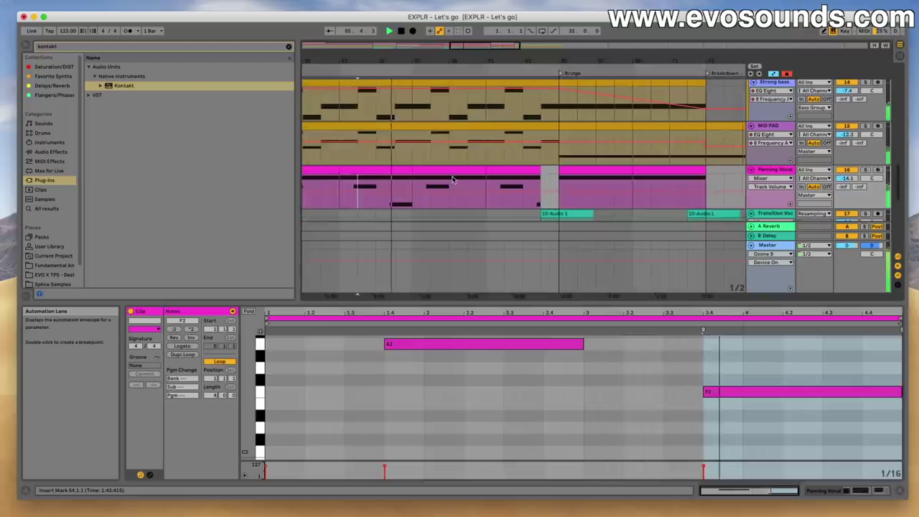
pyautogui.hscroll(-5, 488, 180)
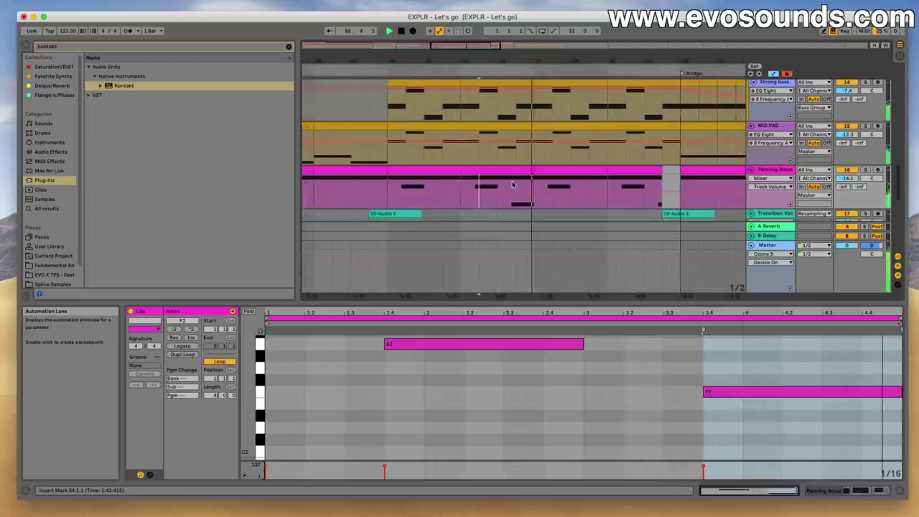
# Step: Shorten the long B2 note in Panning Vocal's clip at bar 53 to end at the clip's bar 3, and play the mix
pyautogui.scroll(2, 793, 392)
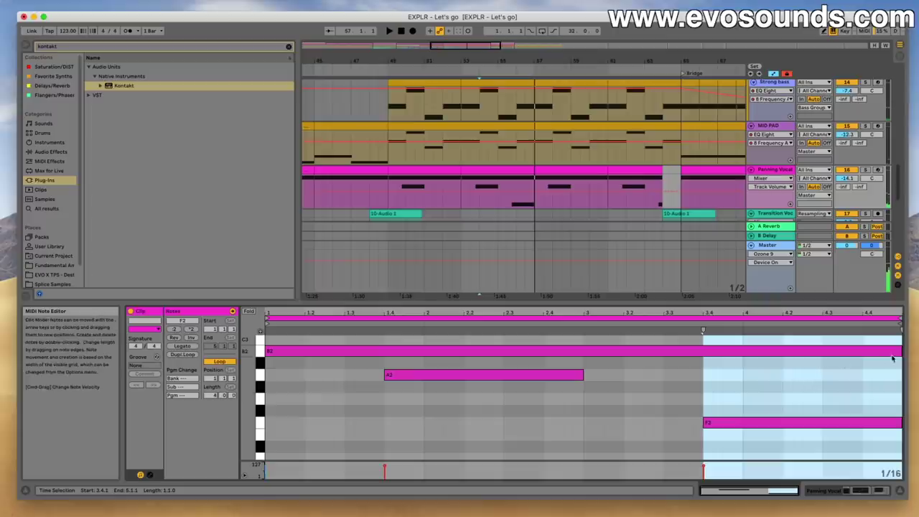
pyautogui.moveTo(900, 352); pyautogui.dragTo(586, 355)
pyautogui.press('space')
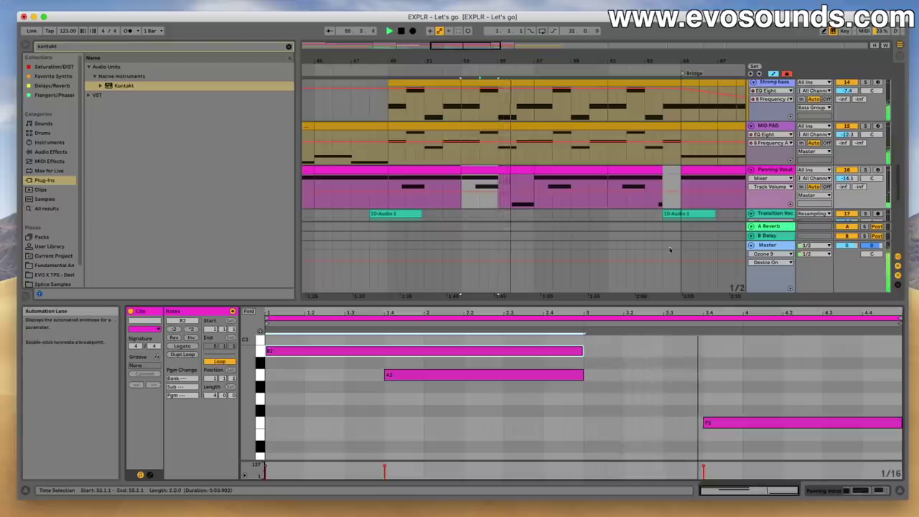
pyautogui.moveTo(598, 124); pyautogui.dragTo(544, 121)
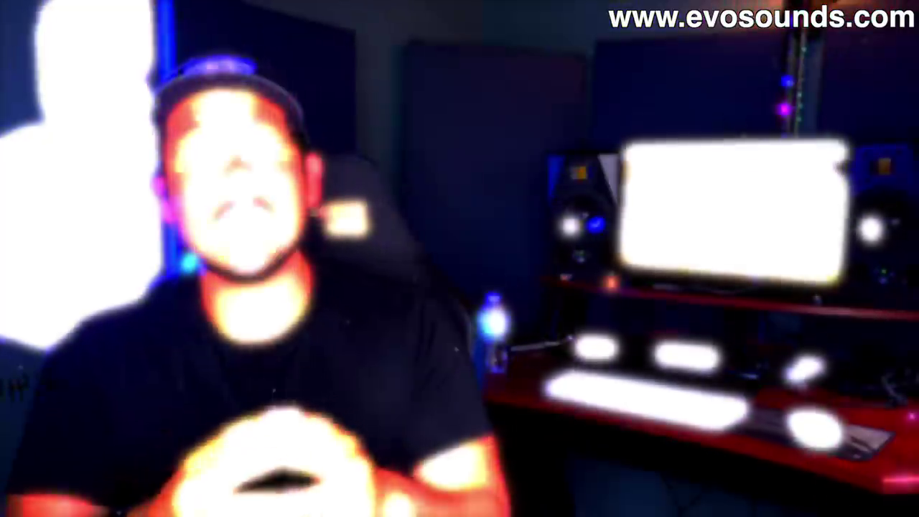